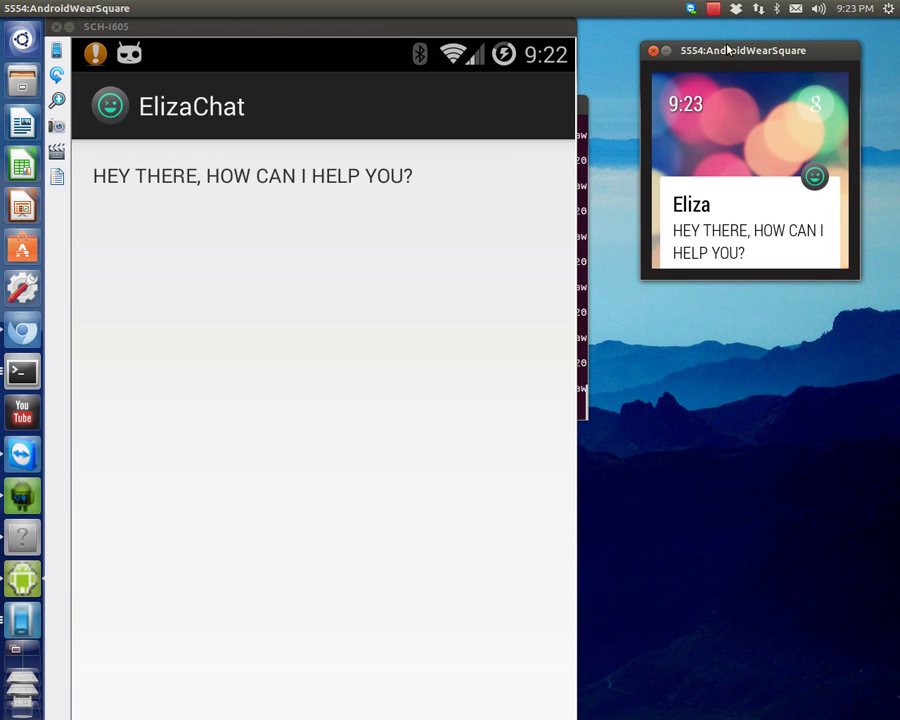
# - Reposition the Android Wear emulator window beside the phone mirror, then expand the Woot notification and browse its cards
pyautogui.moveTo(743, 43)
pyautogui.mouseDown()
pyautogui.moveTo(766, 32)
pyautogui.moveTo(756, 32)
pyautogui.mouseUp()
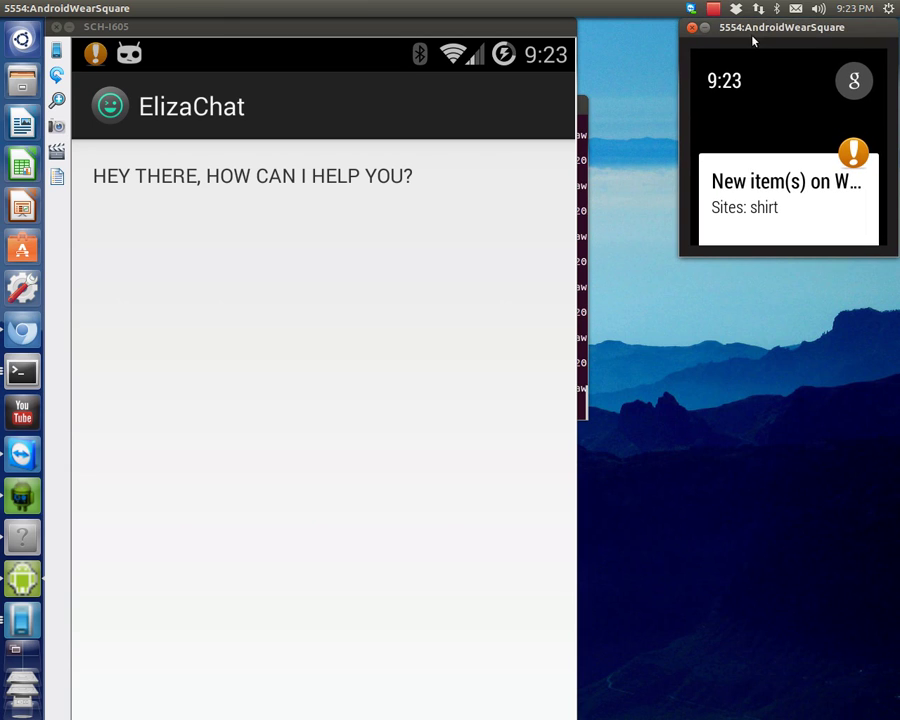
pyautogui.moveTo(749, 207); pyautogui.dragTo(784, 58)
pyautogui.moveTo(759, 209); pyautogui.dragTo(794, 345)
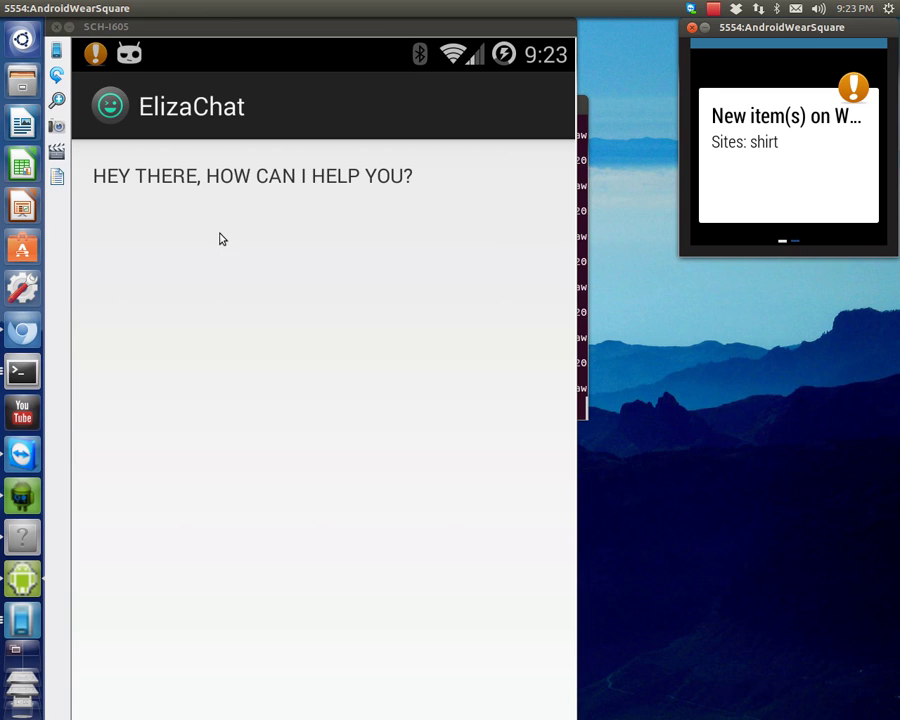
pyautogui.moveTo(834, 171); pyautogui.dragTo(711, 173)
pyautogui.moveTo(778, 192); pyautogui.dragTo(868, 190)
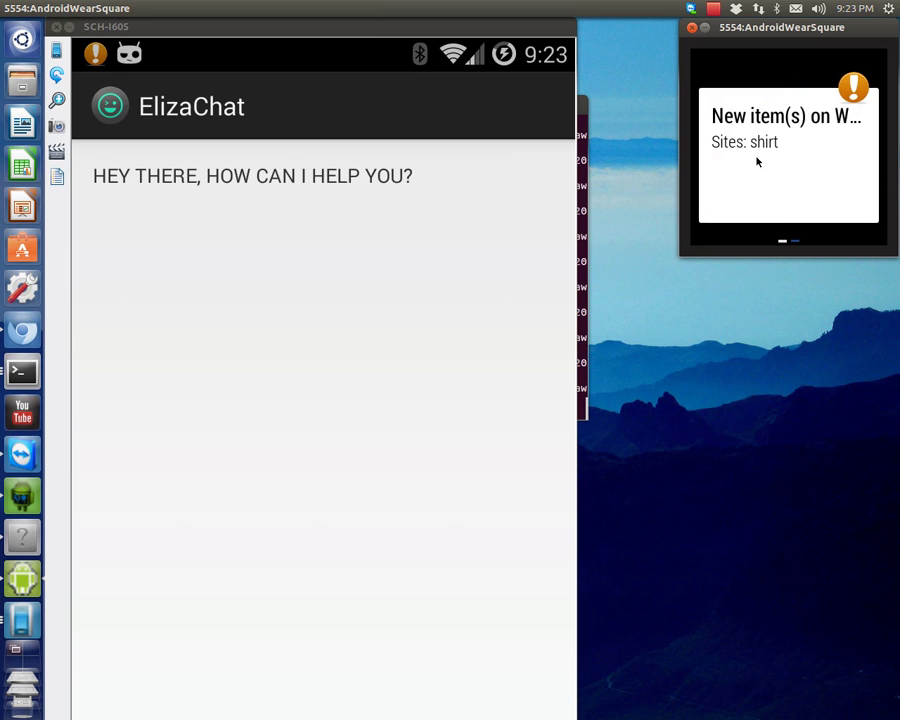
pyautogui.moveTo(757, 135); pyautogui.dragTo(748, 241)
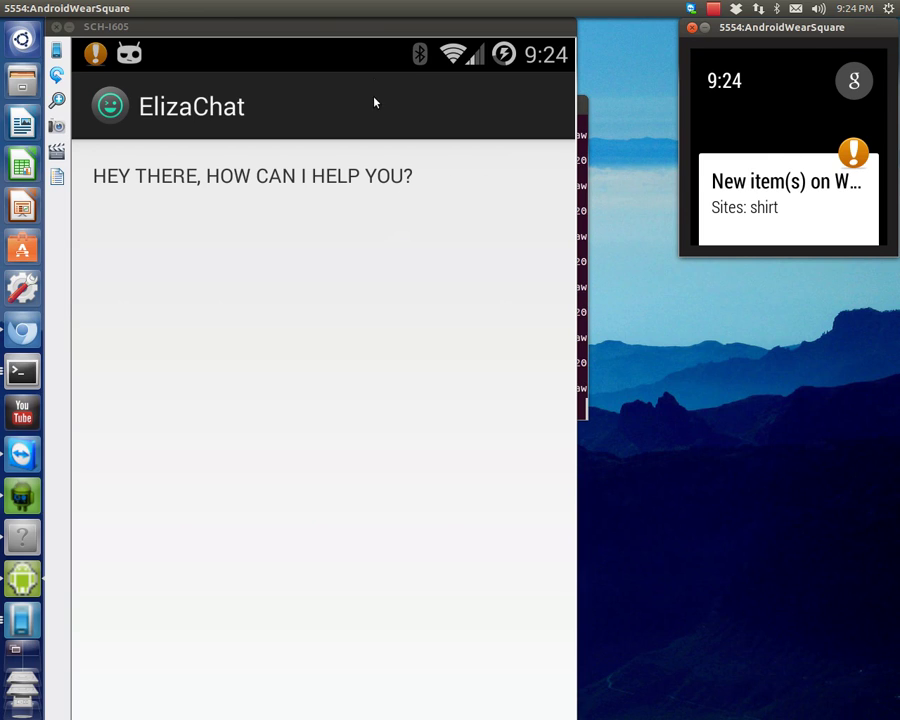
# - View the phone's notification list and compare its Woot entry with the card on the watch
pyautogui.click(352, 416)
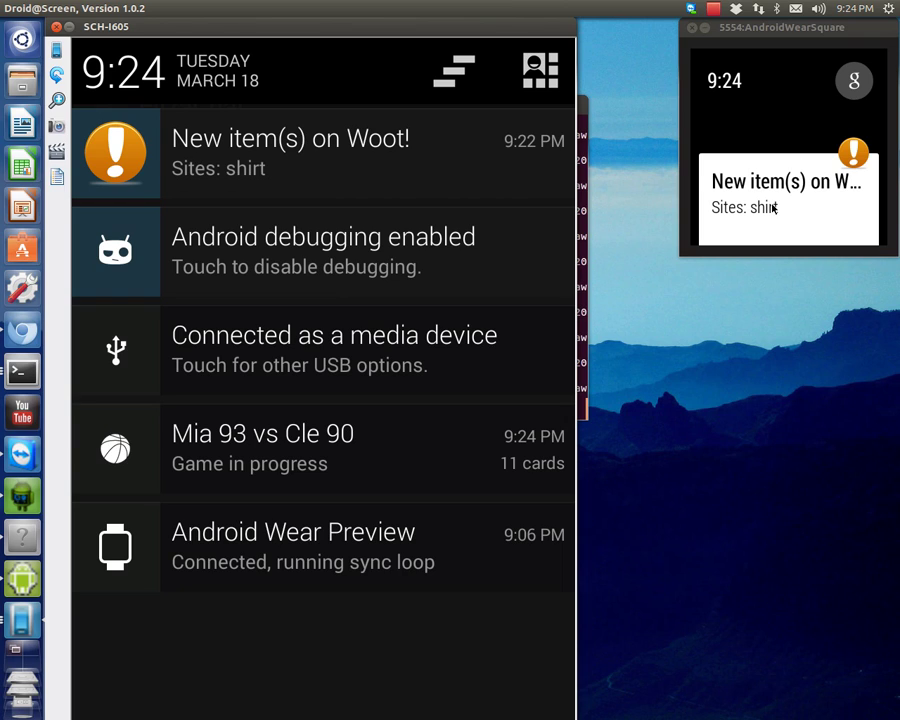
pyautogui.moveTo(790, 224); pyautogui.dragTo(787, 161)
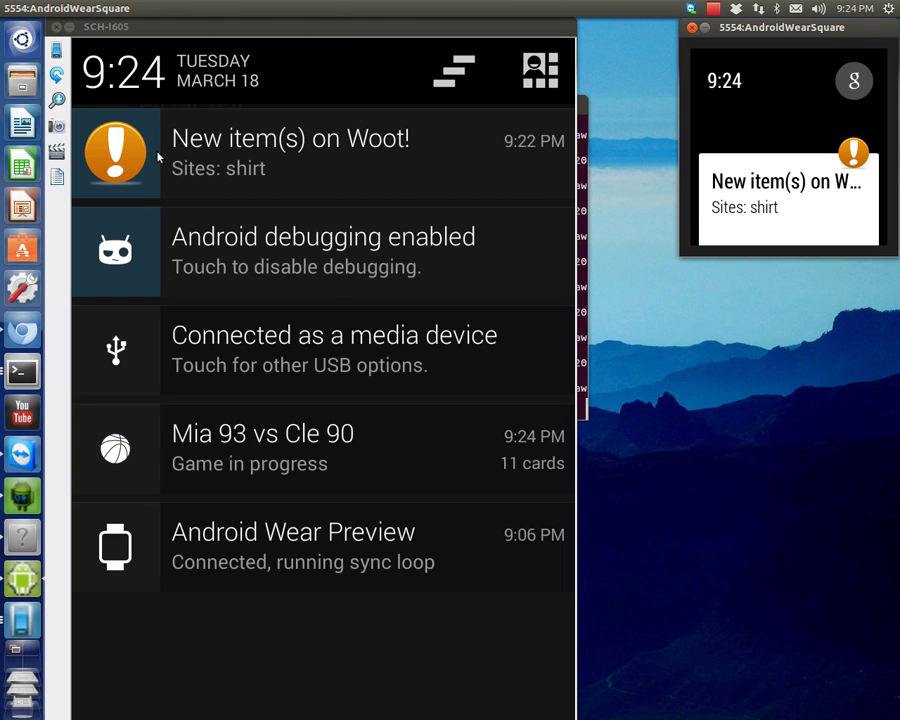
pyautogui.moveTo(159, 153); pyautogui.dragTo(372, 165)
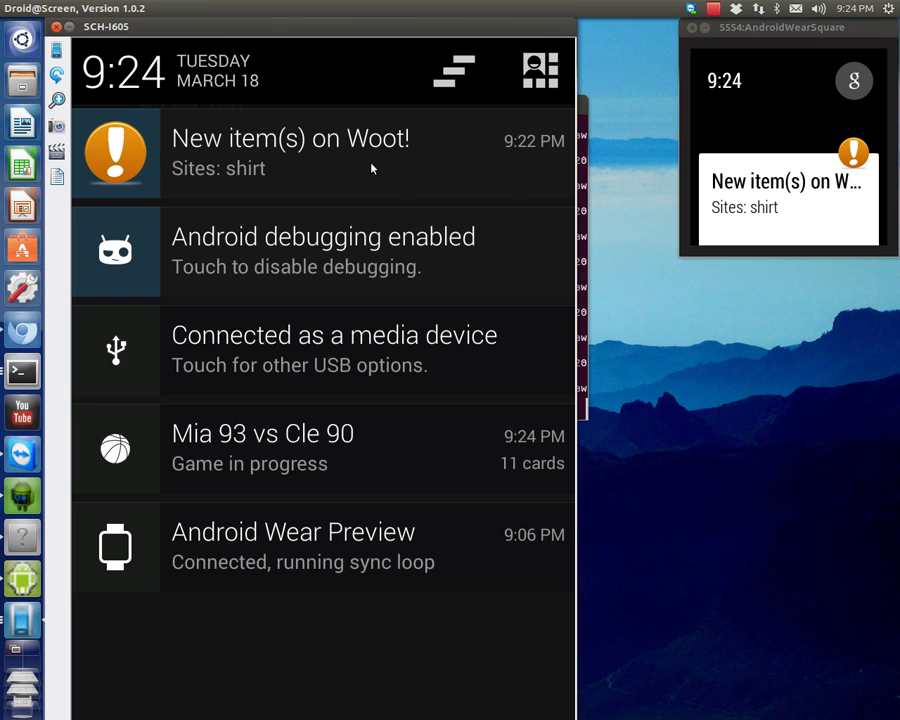
pyautogui.click(248, 168)
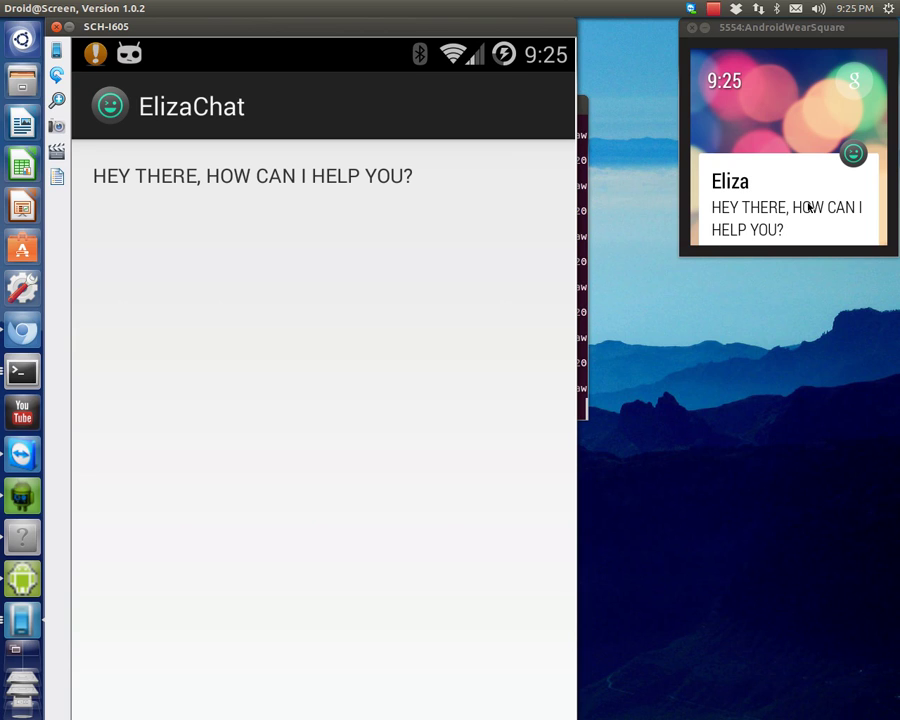
# - Try to reply to the Eliza card from the watch with "how are you doing today"
pyautogui.moveTo(807, 175); pyautogui.dragTo(811, 107)
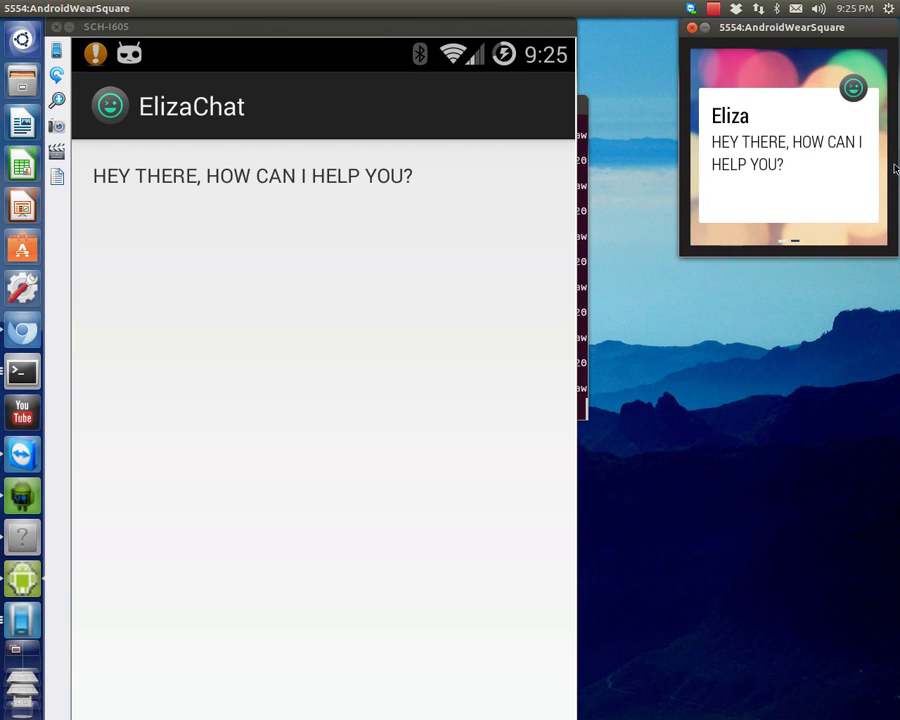
pyautogui.moveTo(771, 169); pyautogui.dragTo(629, 157)
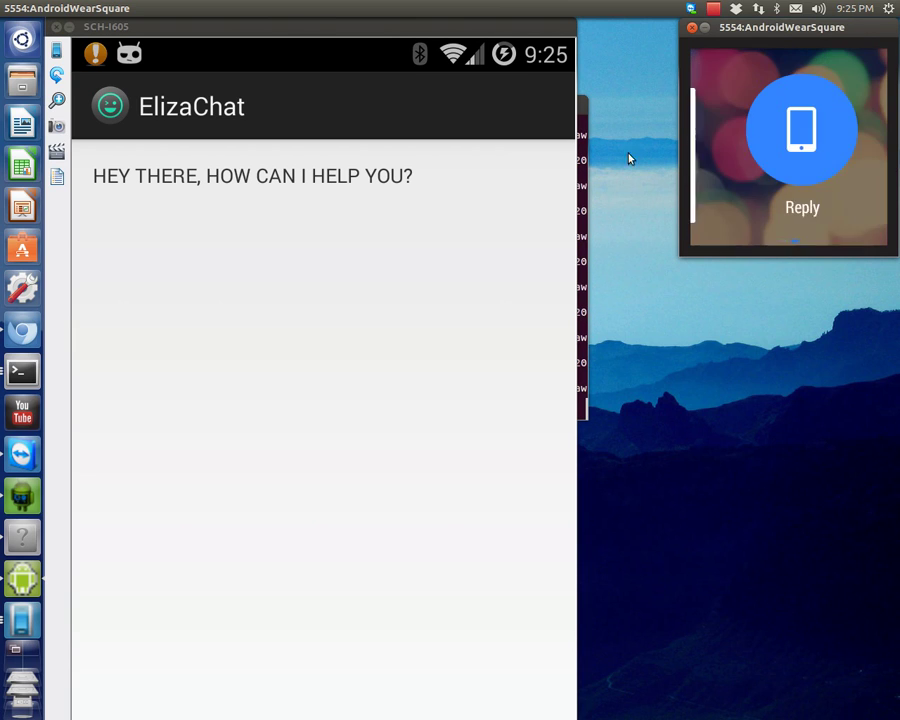
pyautogui.click(786, 156)
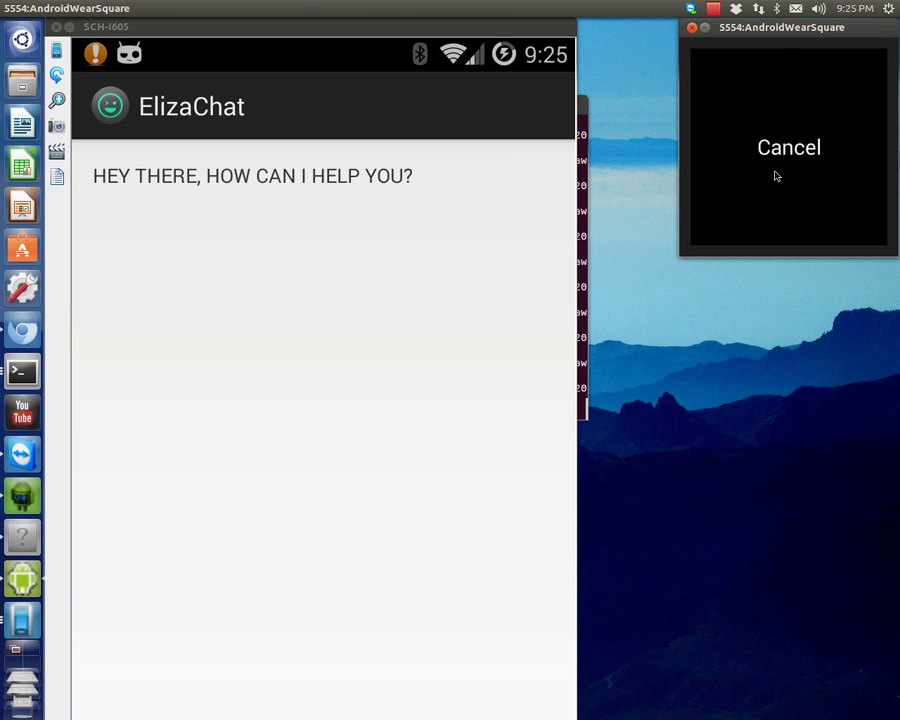
pyautogui.click(775, 176)
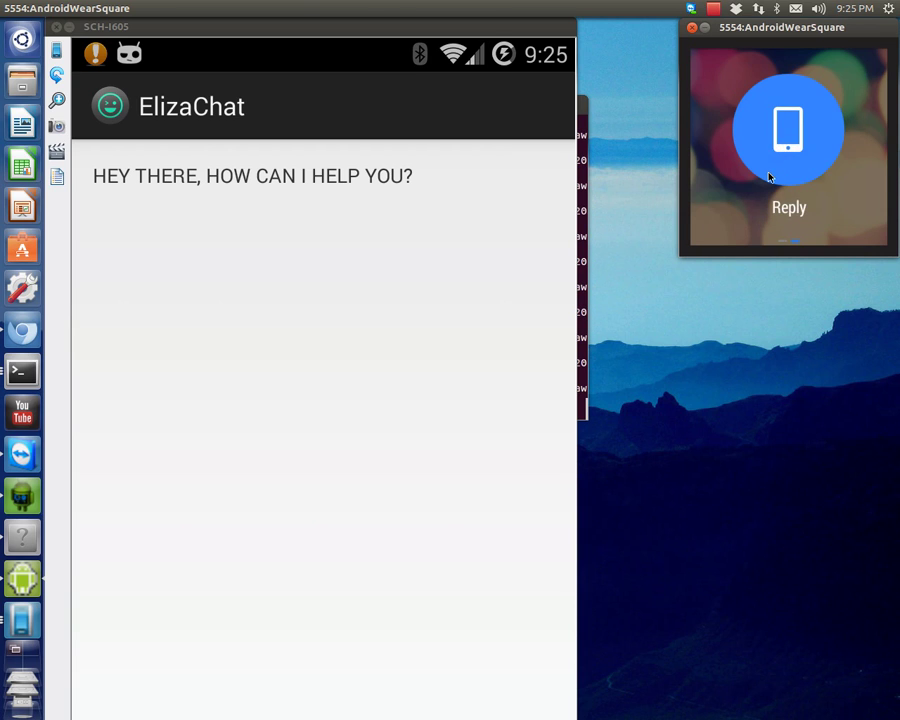
pyautogui.click(771, 176)
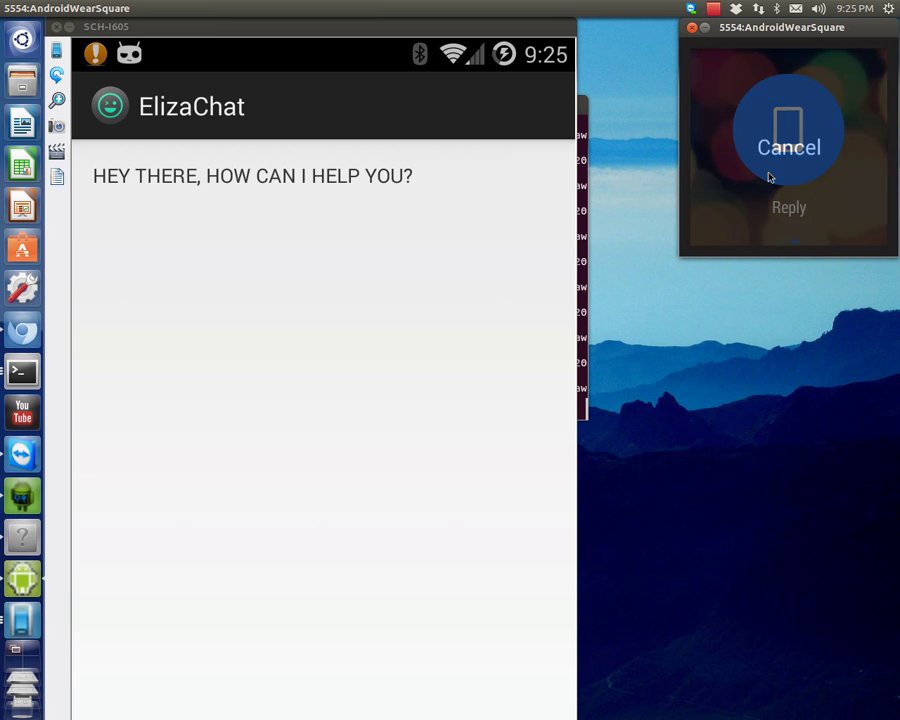
pyautogui.click(769, 177)
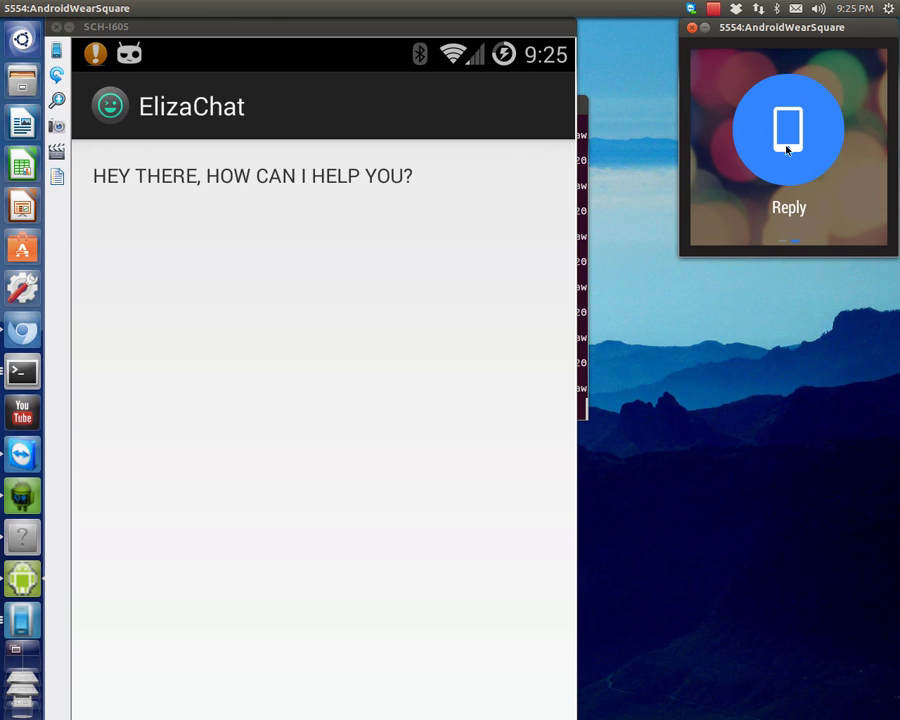
pyautogui.click(787, 150)
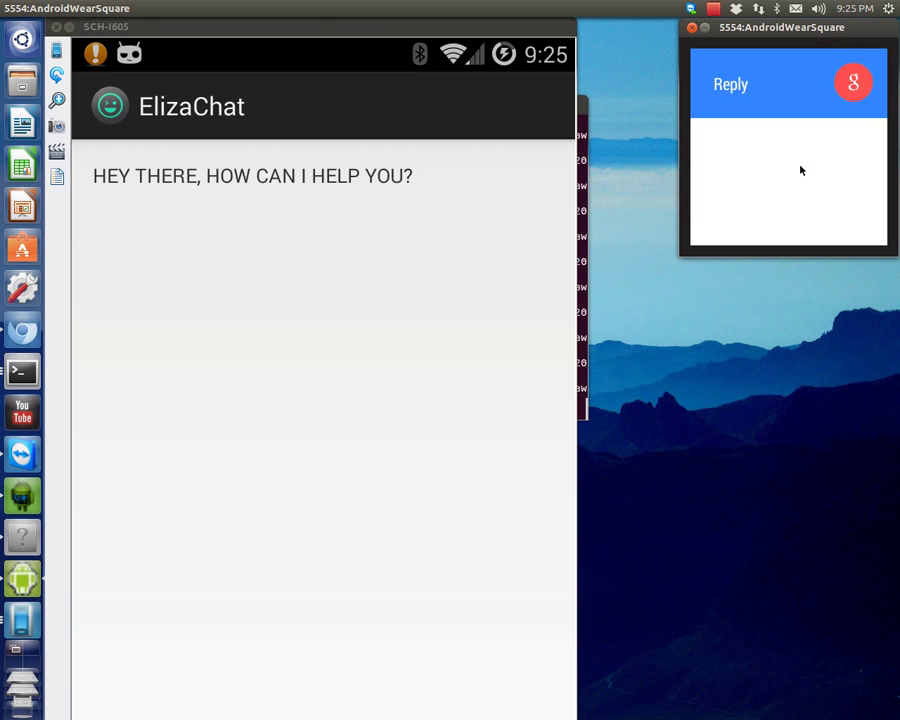
pyautogui.write('how a')
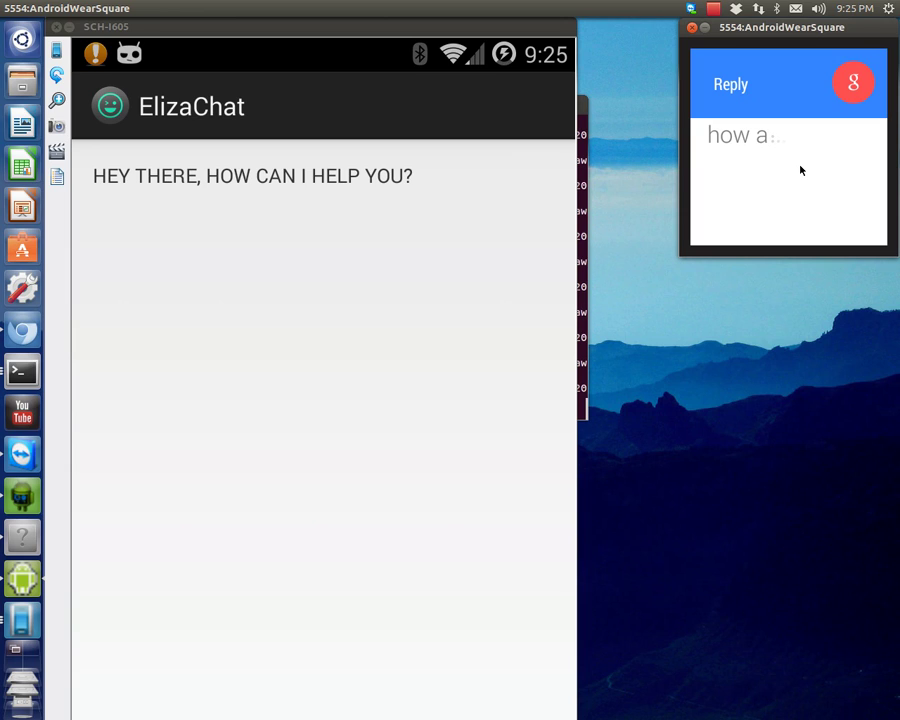
pyautogui.write('re you doing to')
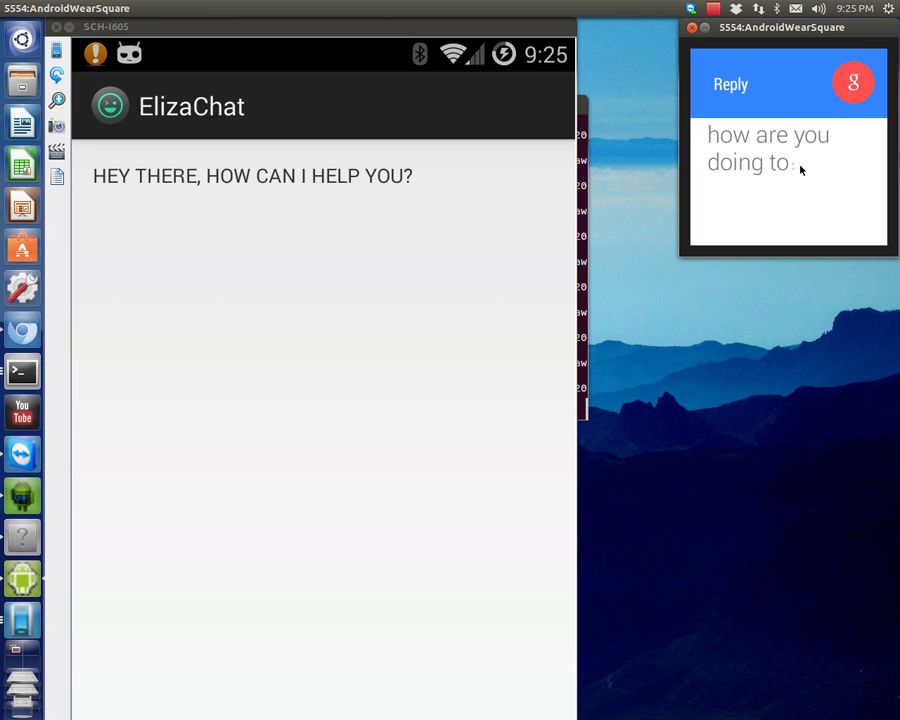
pyautogui.write('day')
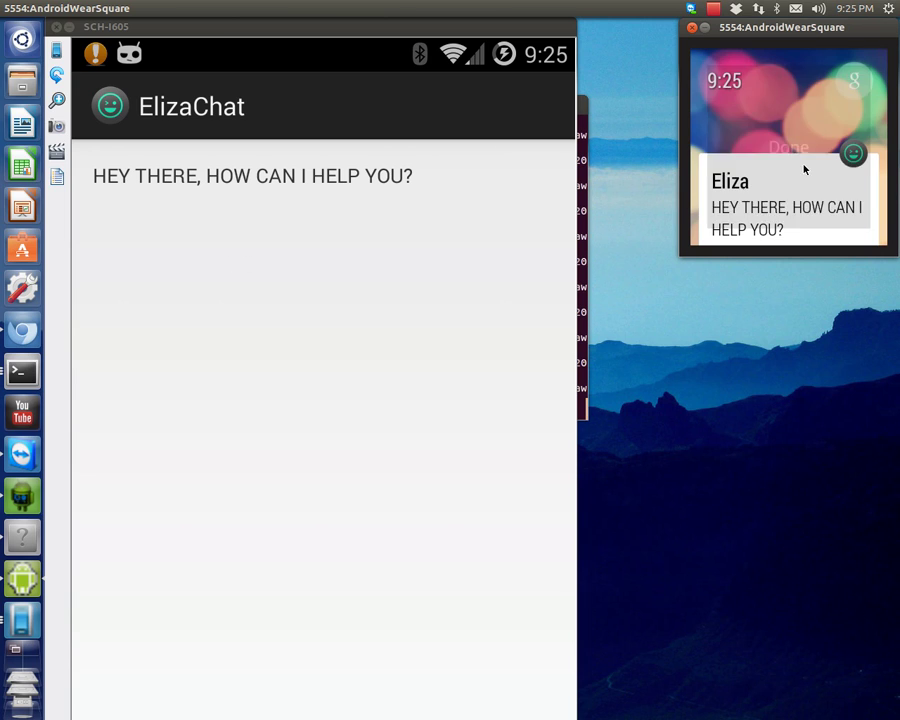
# - Reopen the Eliza card's Reply action on the watch and try saving "how are you doing today" as the reply
pyautogui.moveTo(730, 203); pyautogui.dragTo(773, 150)
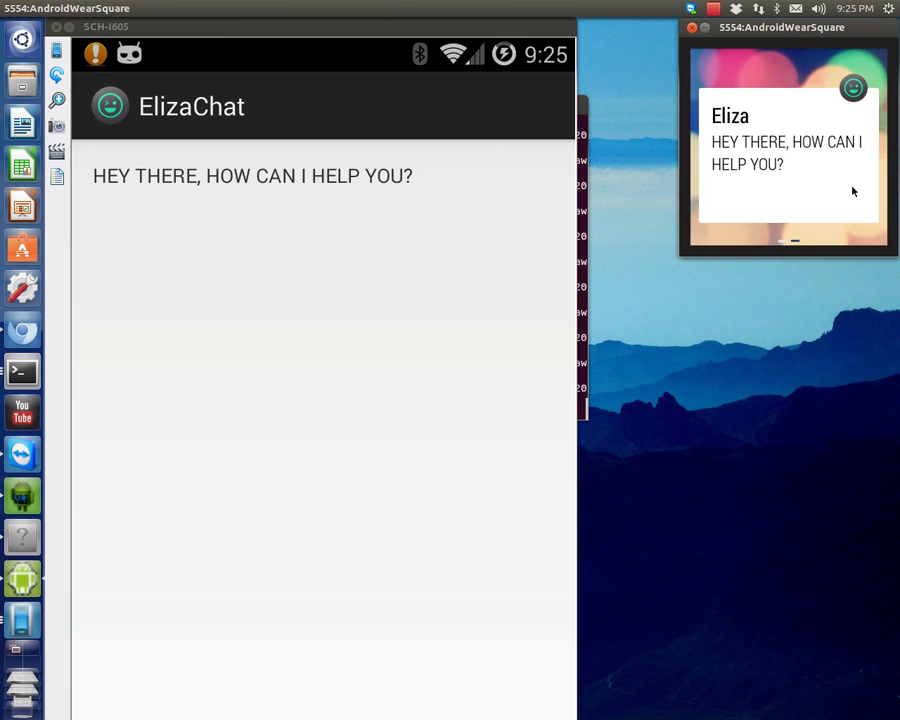
pyautogui.moveTo(852, 189); pyautogui.dragTo(738, 178)
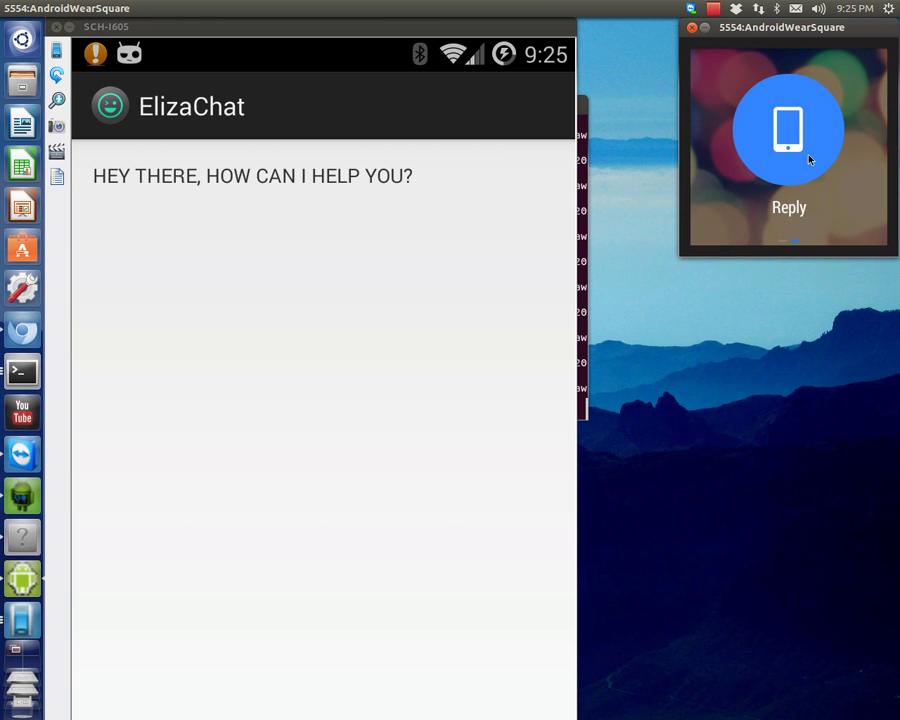
pyautogui.click(800, 161)
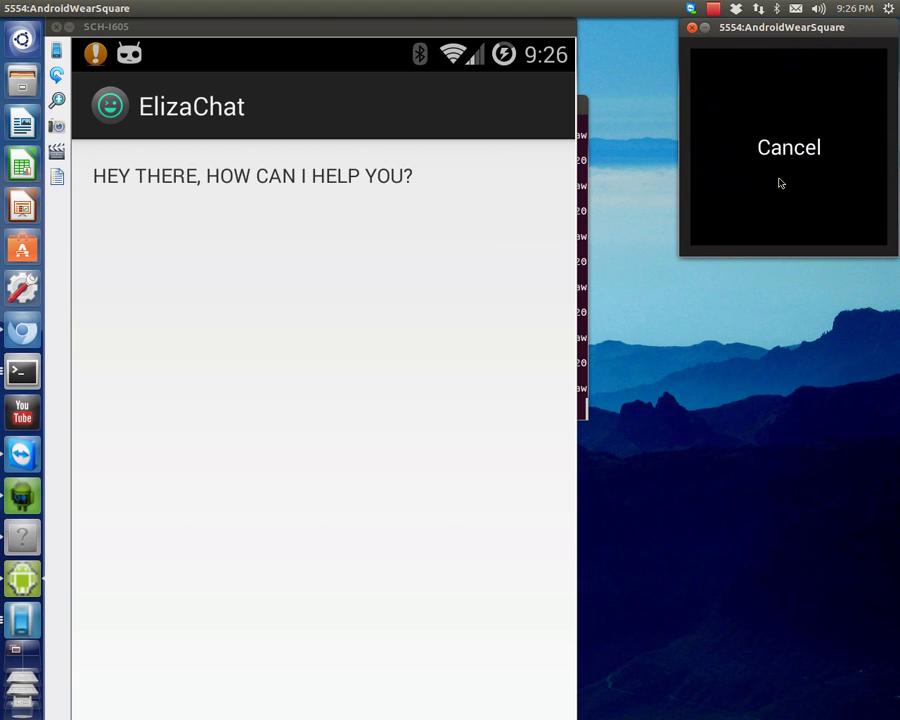
pyautogui.click(780, 183)
pyautogui.click(765, 147)
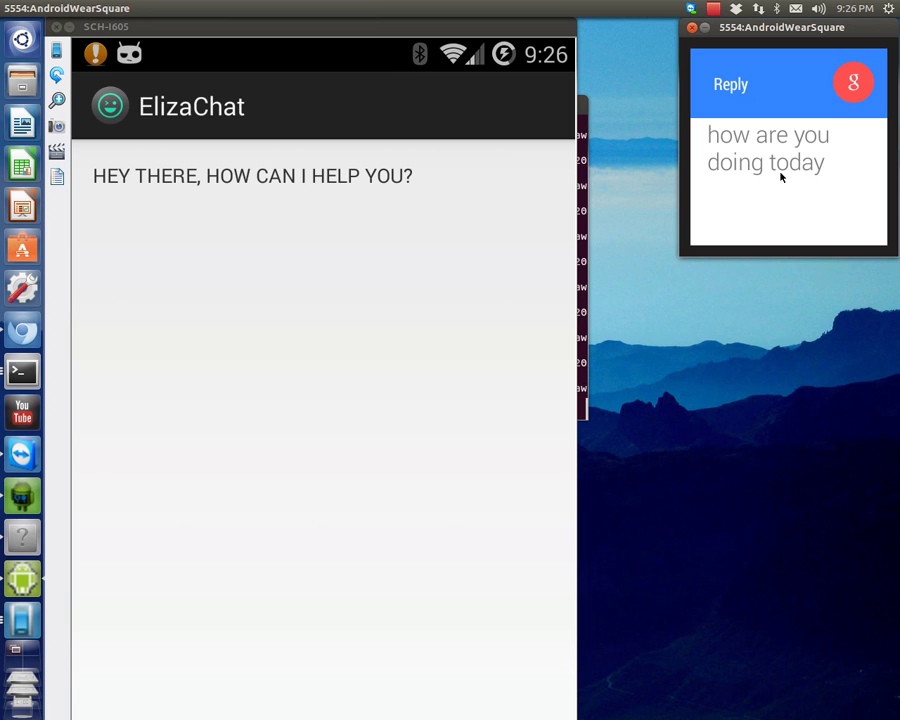
pyautogui.scroll(-3, 779, 174)
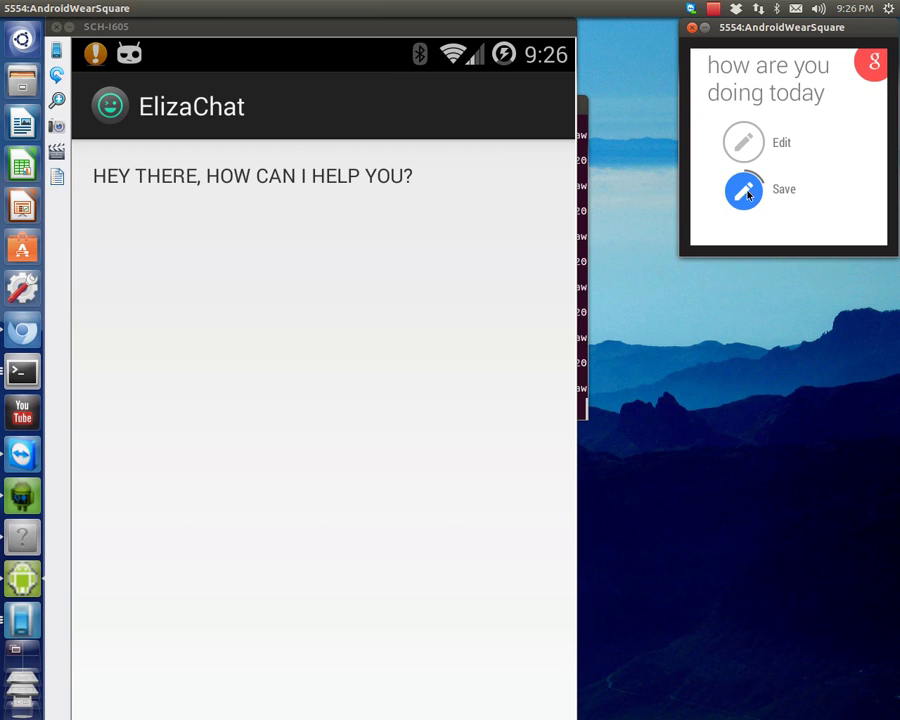
pyautogui.click(746, 191)
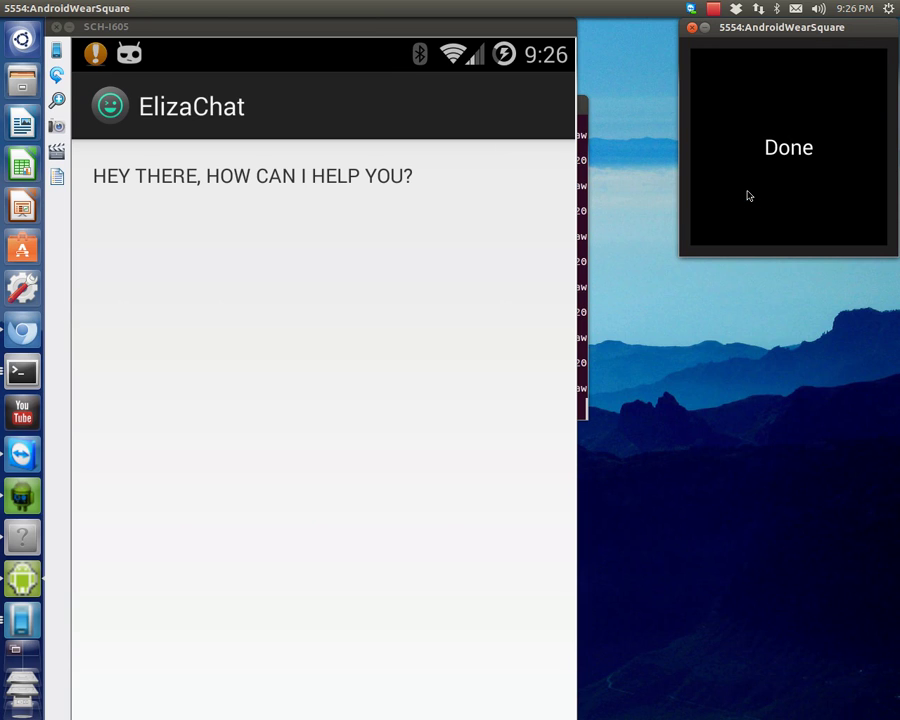
# - Return to the Eliza card on the watch and save the reply "hello"
pyautogui.click(360, 274)
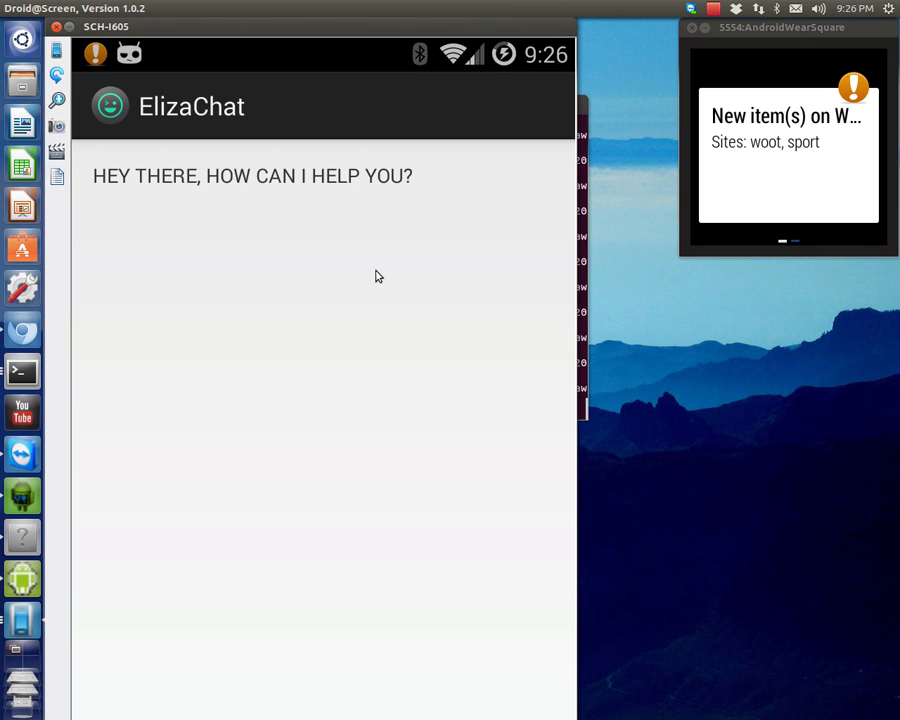
pyautogui.press('Home')
pyautogui.moveTo(832, 203); pyautogui.dragTo(834, 98)
pyautogui.moveTo(850, 143); pyautogui.dragTo(785, 157)
pyautogui.moveTo(866, 161); pyautogui.dragTo(745, 223)
pyautogui.moveTo(752, 156); pyautogui.dragTo(533, 157)
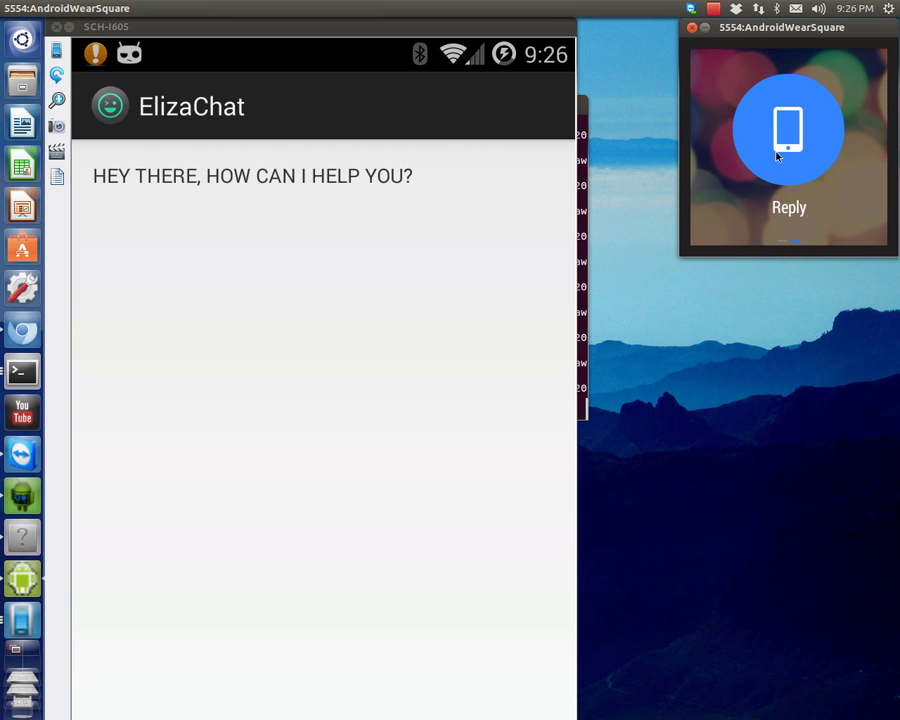
pyautogui.click(777, 155)
pyautogui.write('hello')
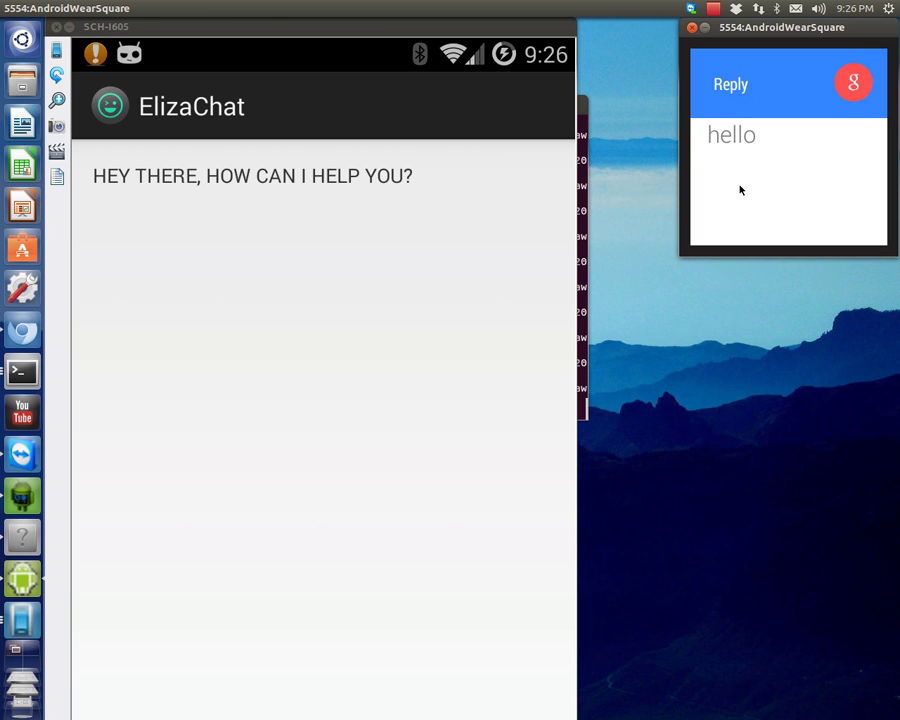
pyautogui.press('Return')
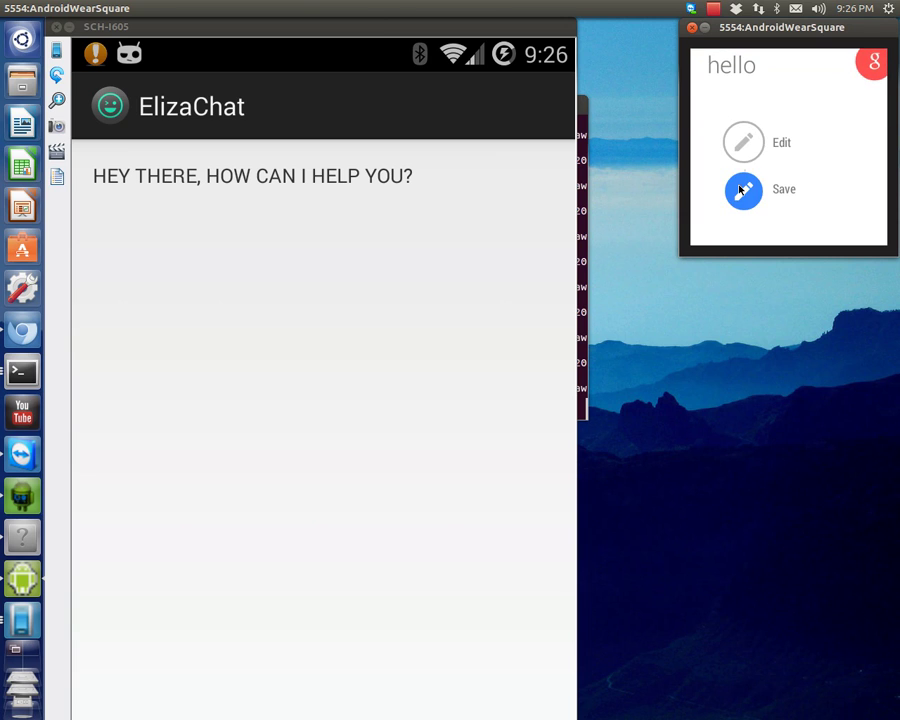
pyautogui.click(743, 194)
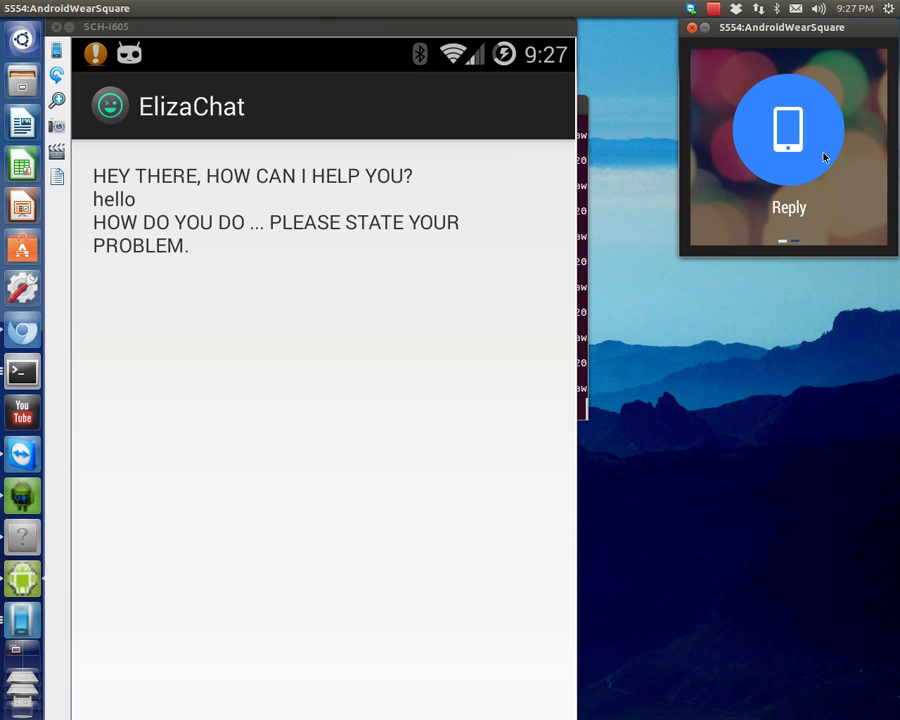
# - Answer Eliza's new message from the watch with "i don't know hwere I am" and save the reply
pyautogui.click(773, 128)
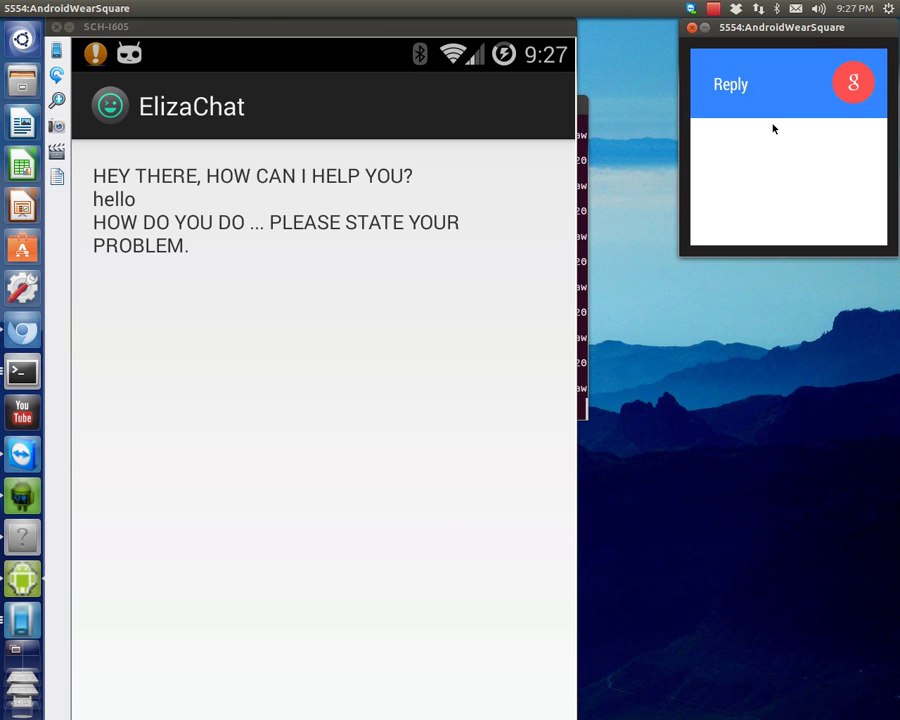
pyautogui.write("i don't know hwere I am")
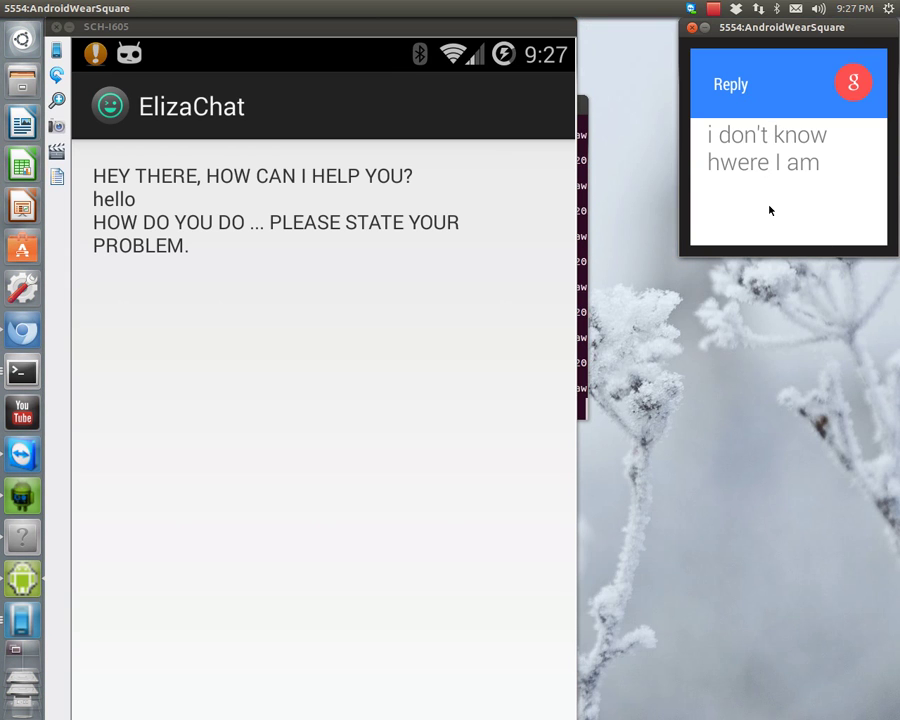
pyautogui.scroll(-2, 770, 207)
pyautogui.click(758, 203)
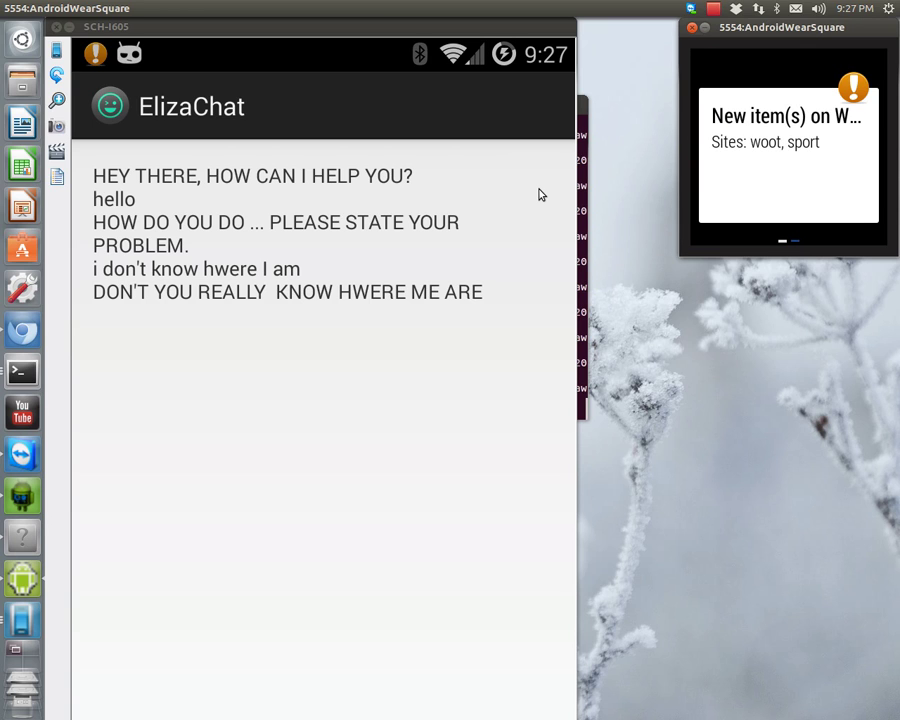
# - Leave ElizaChat and open the Recipe Assistant sample from the phone's app list
pyautogui.press('Escape')
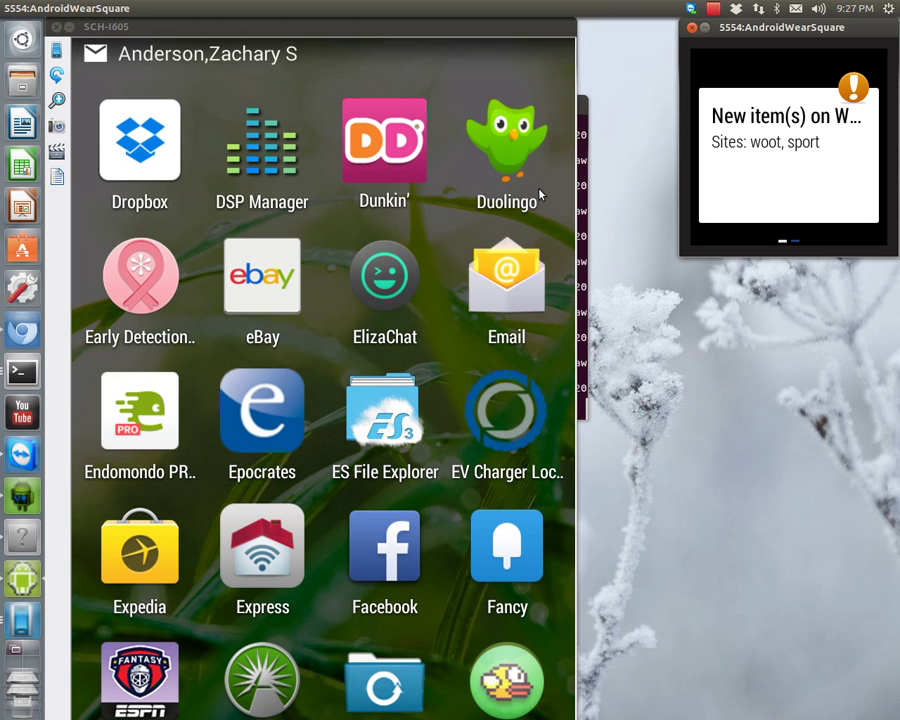
pyautogui.scroll(-10, 540, 195)
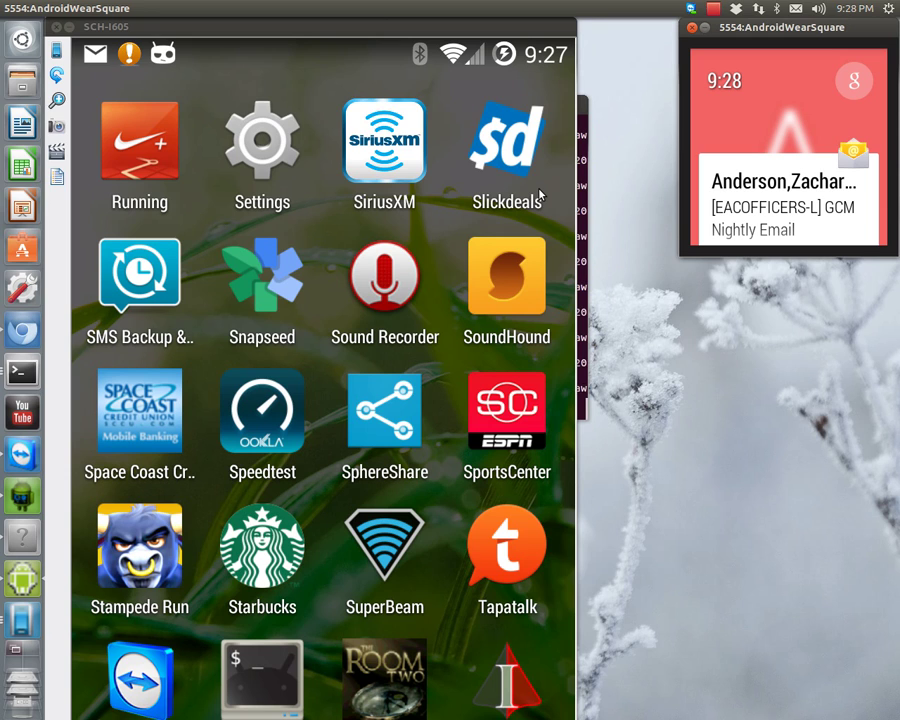
pyautogui.scroll(-5, 540, 195)
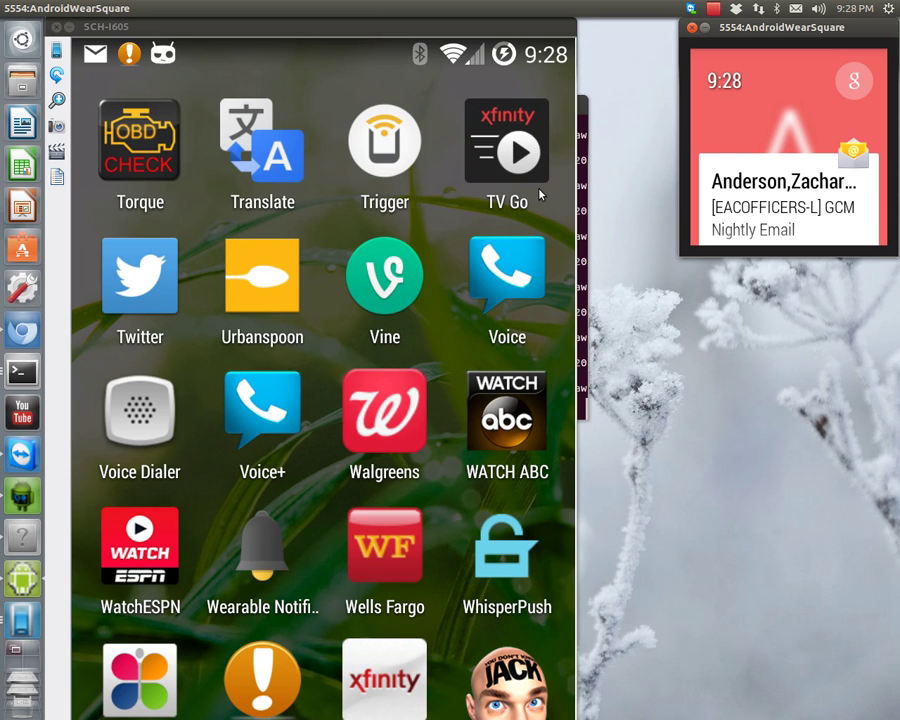
pyautogui.scroll(5, 540, 195)
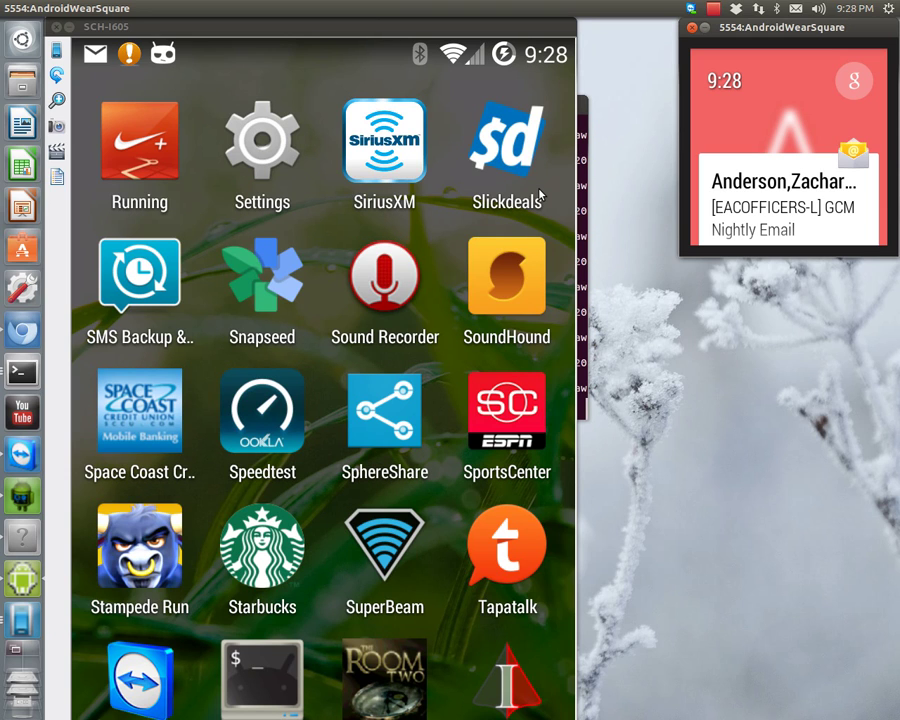
pyautogui.scroll(4, 540, 195)
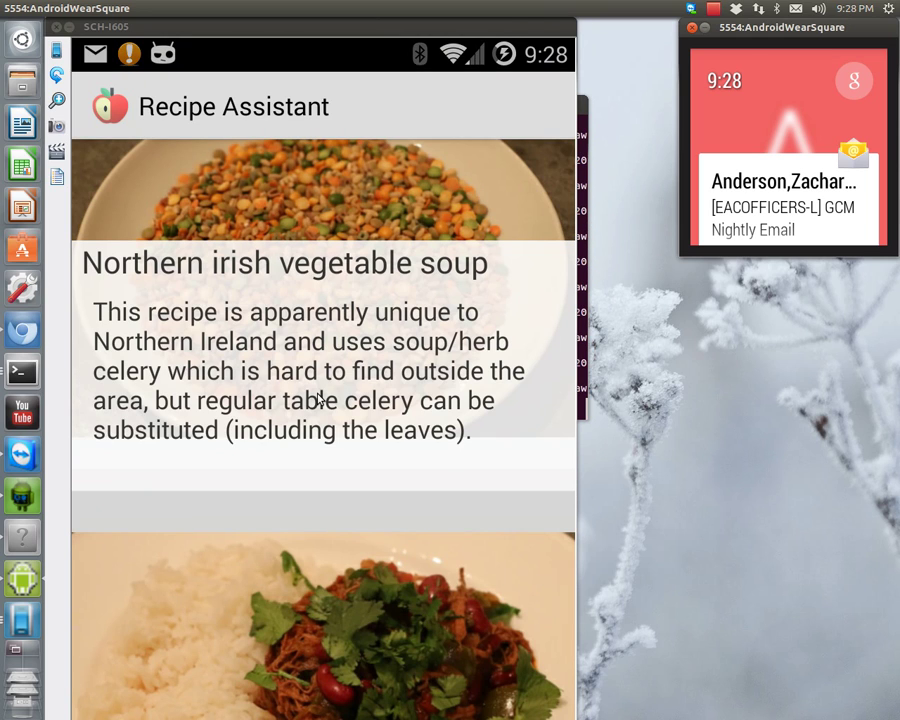
# - Open the Super simple guacamole recipe in Recipe Assistant
pyautogui.click(344, 587)
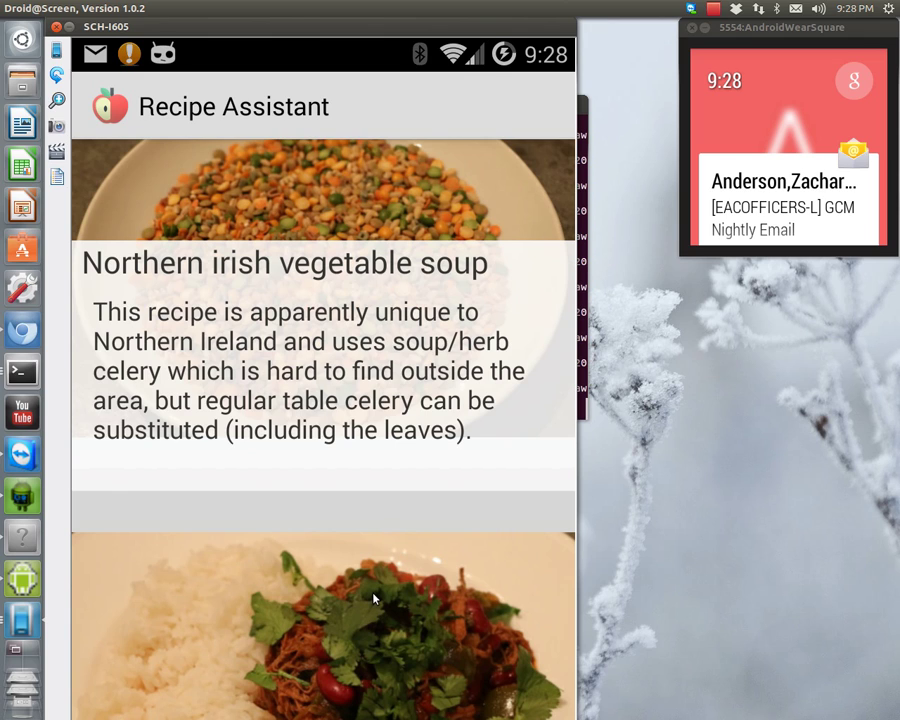
pyautogui.scroll(5, 376, 595)
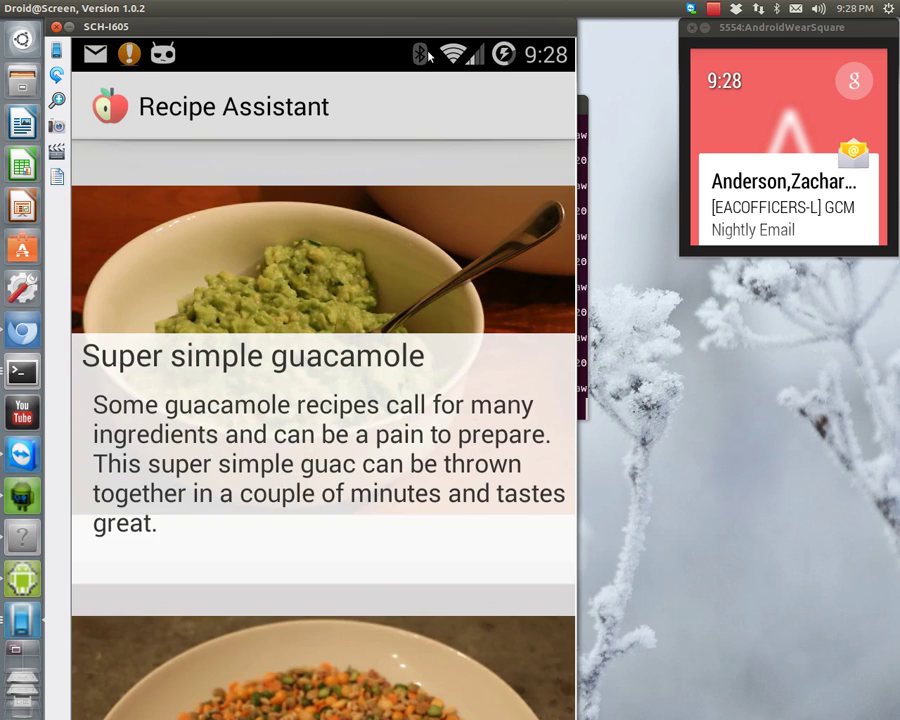
pyautogui.click(226, 302)
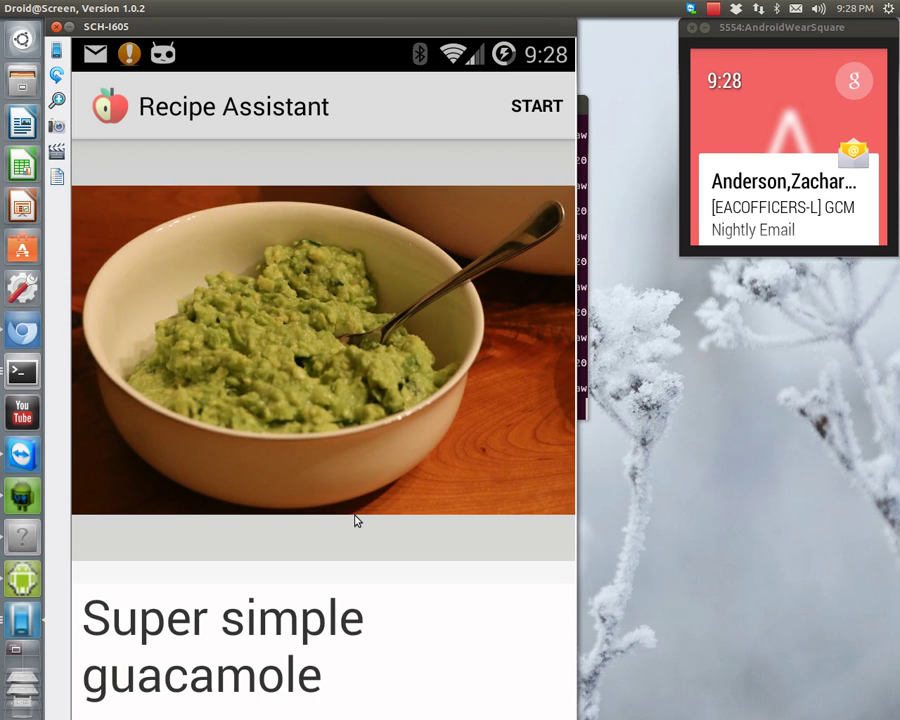
# - Look through the guacamole recipe's ingredients and steps on the phone and start the recipe
pyautogui.scroll(-5, 338, 503)
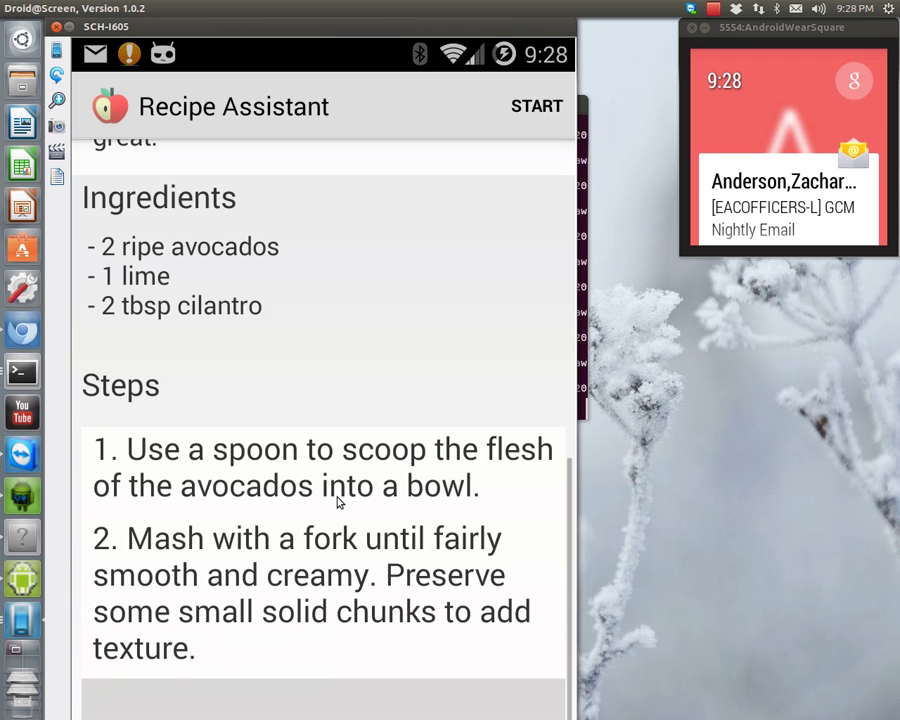
pyautogui.scroll(-3, 338, 505)
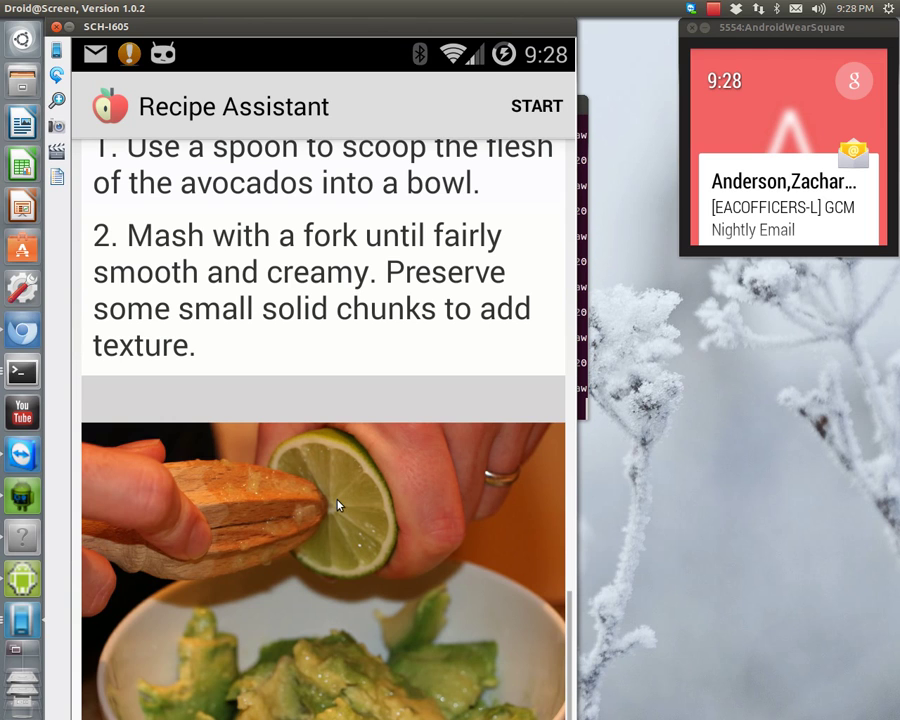
pyautogui.scroll(8, 333, 501)
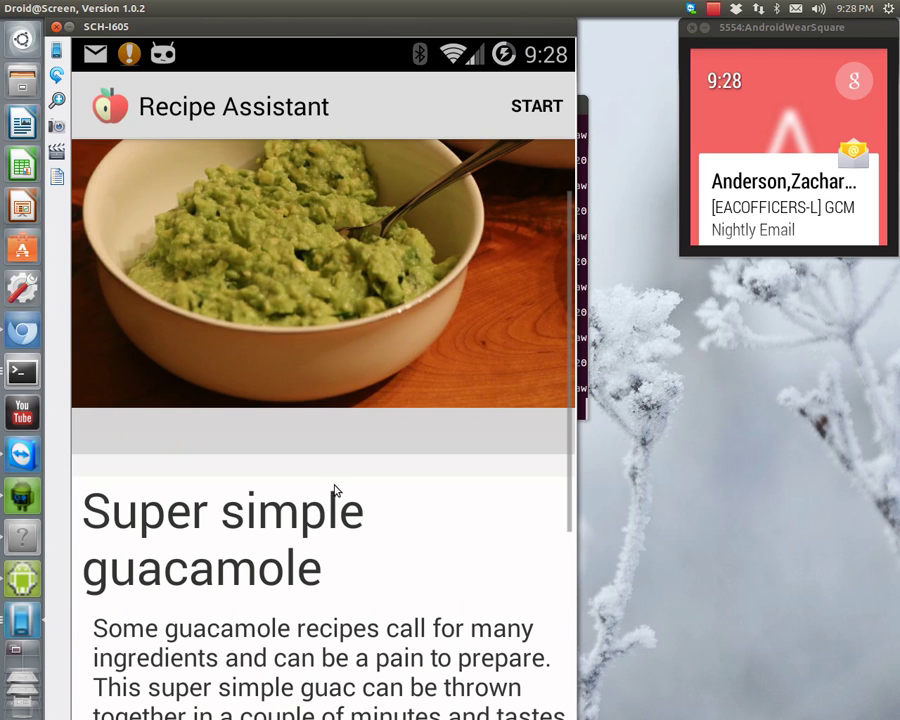
pyautogui.scroll(-8, 335, 487)
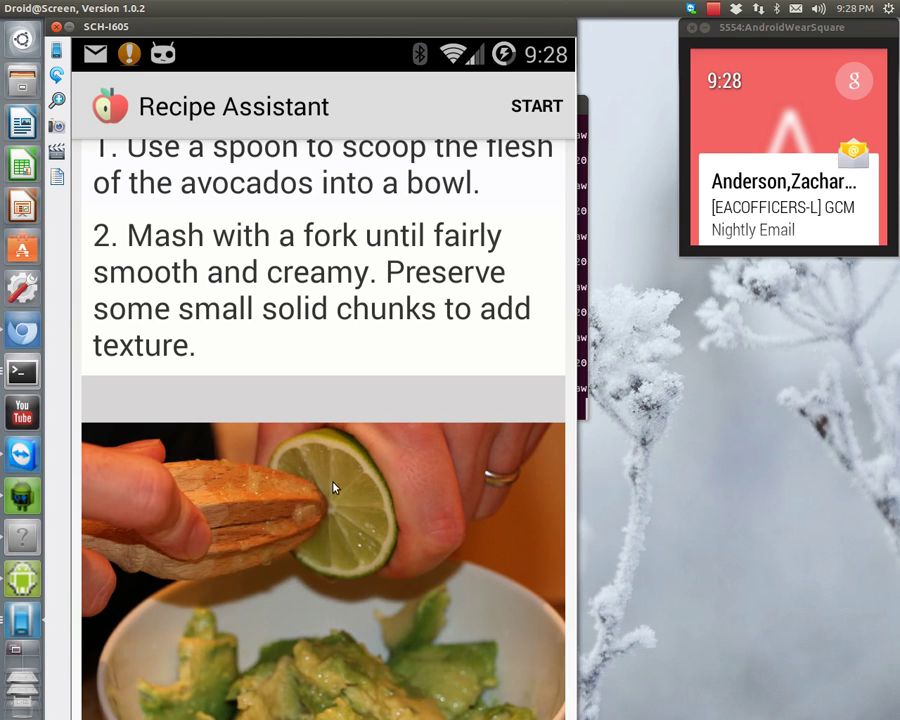
pyautogui.scroll(8, 395, 462)
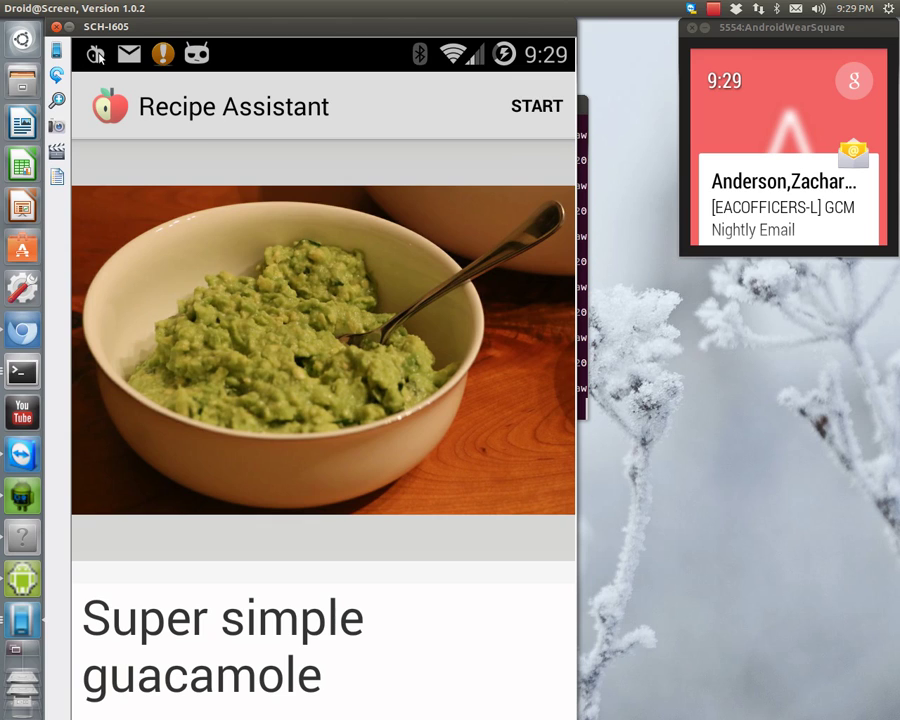
# - Page through the watch's notification cards past the e-mail to the Super simple guacamole card
pyautogui.click(790, 115)
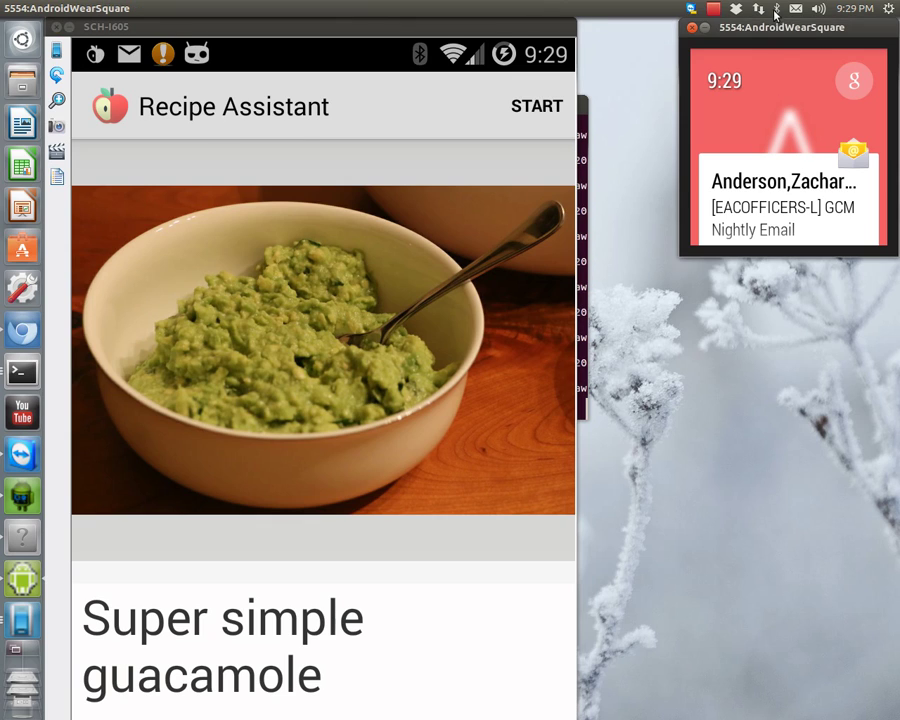
pyautogui.moveTo(774, 125); pyautogui.dragTo(762, 238)
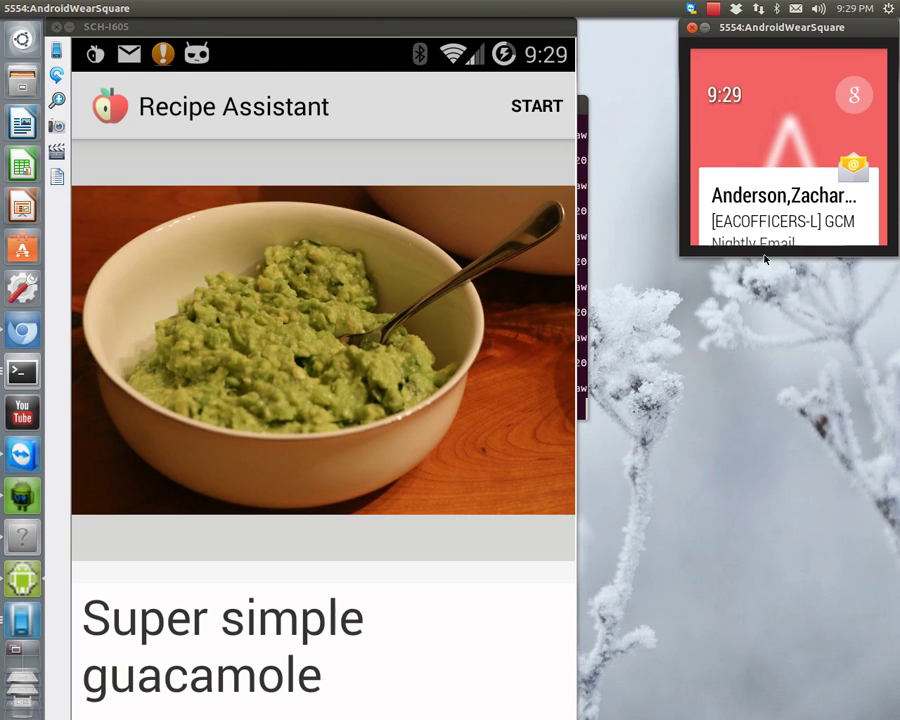
pyautogui.moveTo(780, 101); pyautogui.dragTo(774, 262)
pyautogui.moveTo(770, 182); pyautogui.dragTo(779, 51)
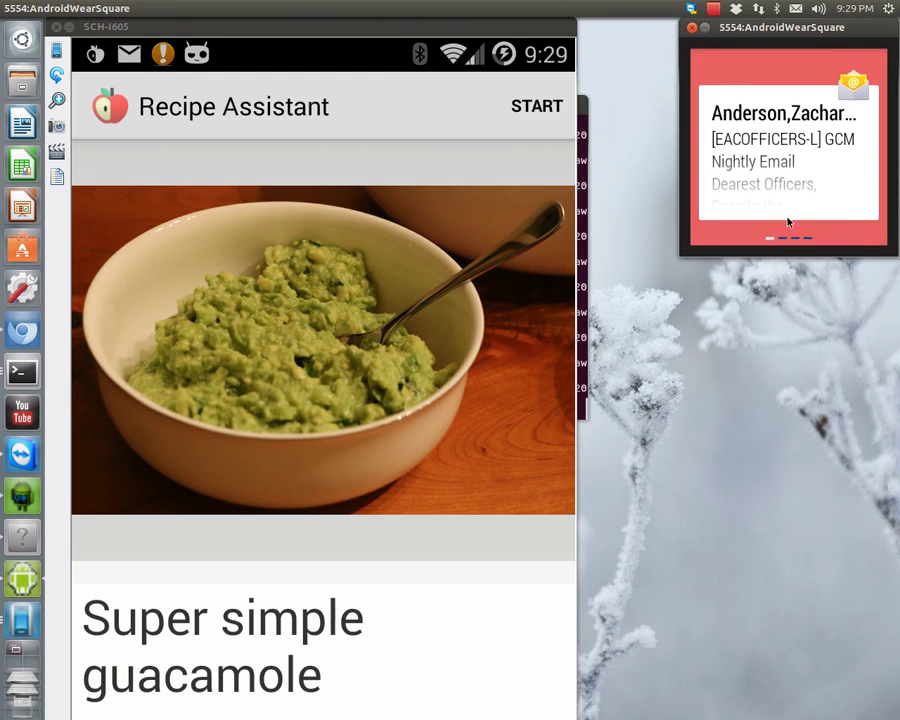
pyautogui.moveTo(788, 218); pyautogui.dragTo(788, 3)
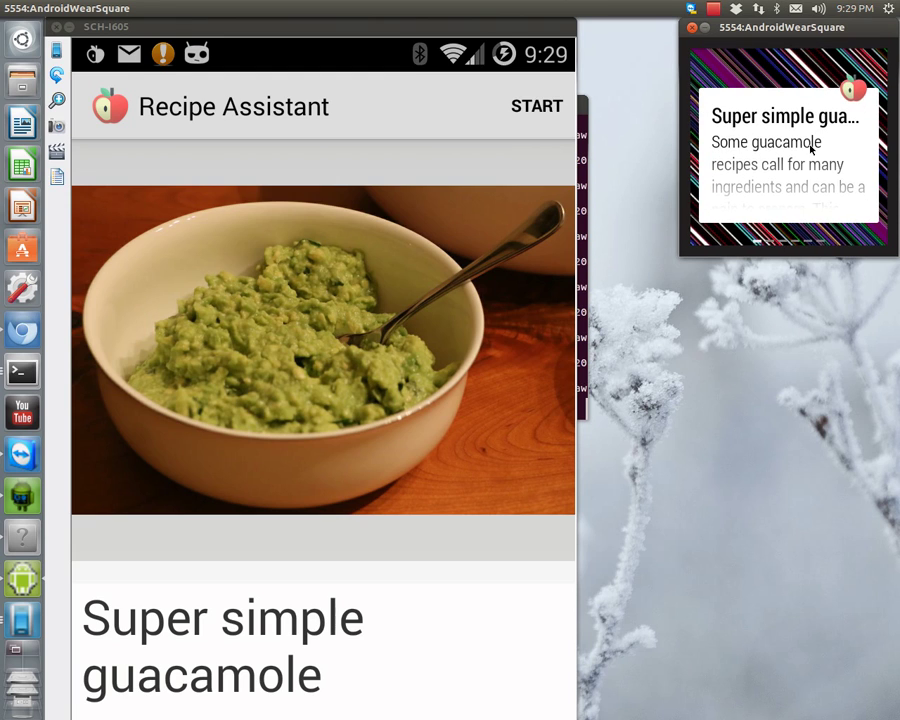
# - Show the recipe's Step 1 of 5 page on the watch and compare it with the steps listed on the phone
pyautogui.moveTo(839, 182); pyautogui.dragTo(665, 181)
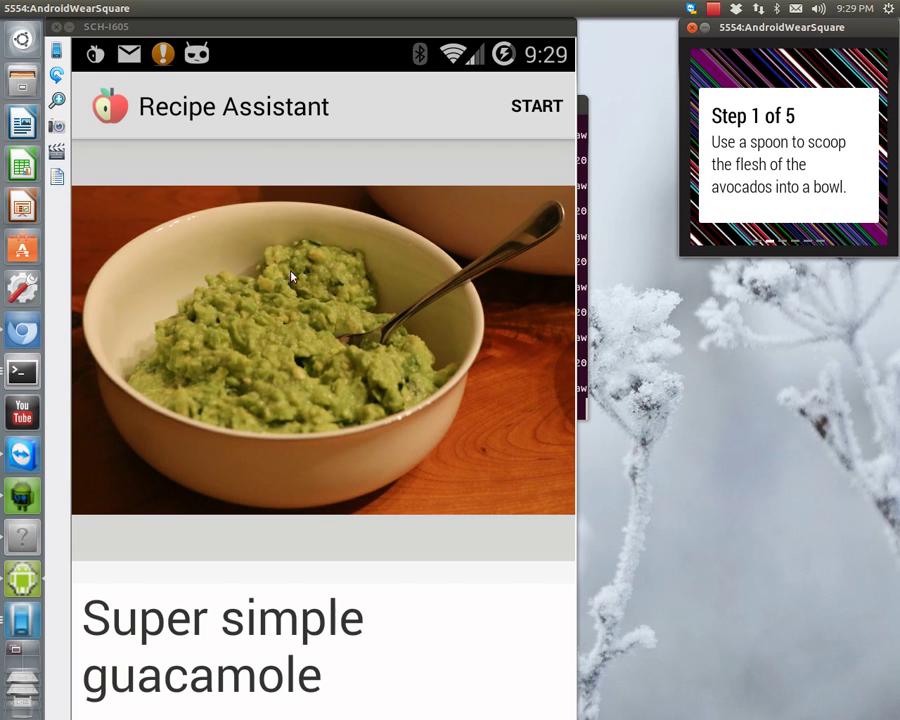
pyautogui.scroll(-5, 250, 540)
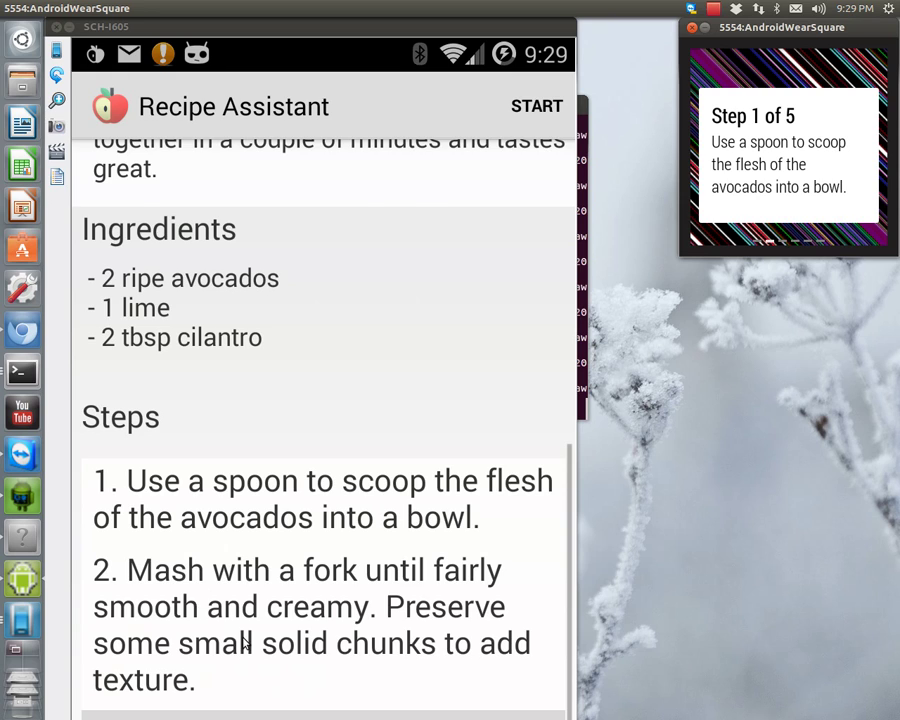
pyautogui.scroll(-4, 268, 600)
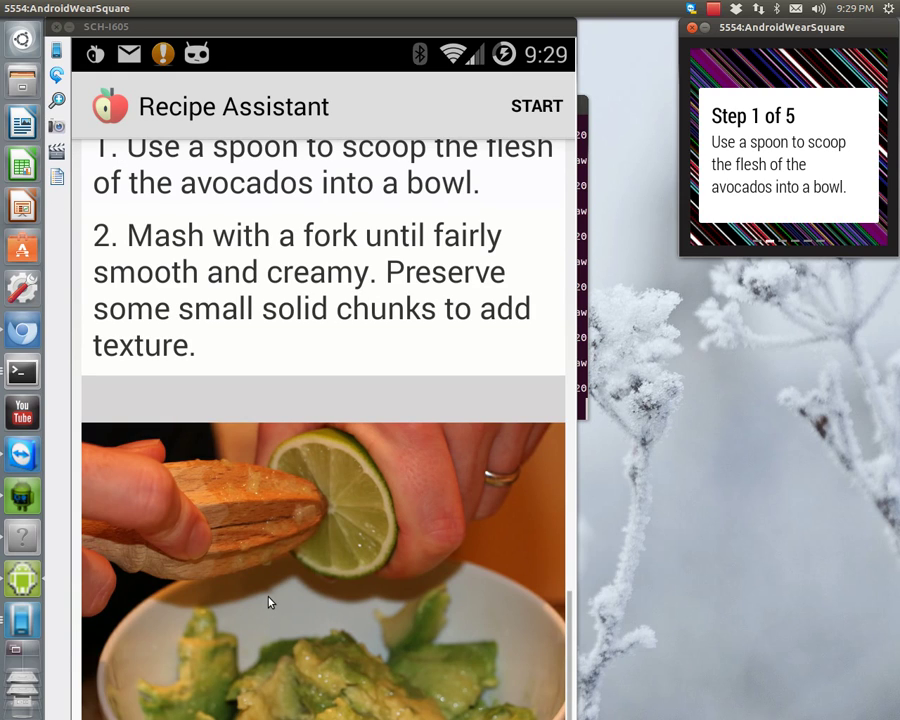
pyautogui.click(289, 32)
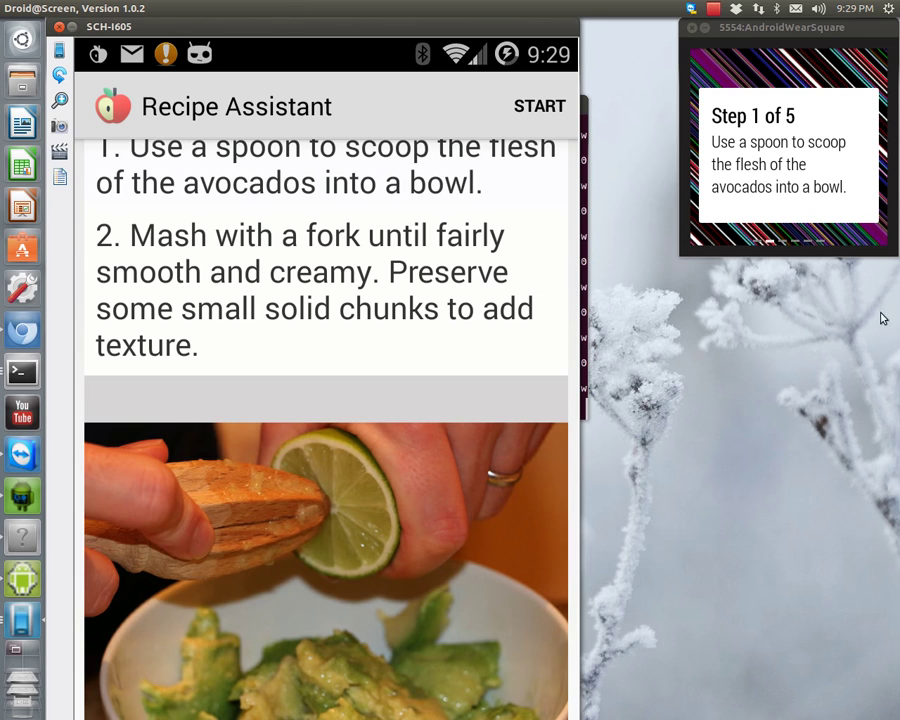
pyautogui.scroll(1, 450, 565)
pyautogui.click(830, 183)
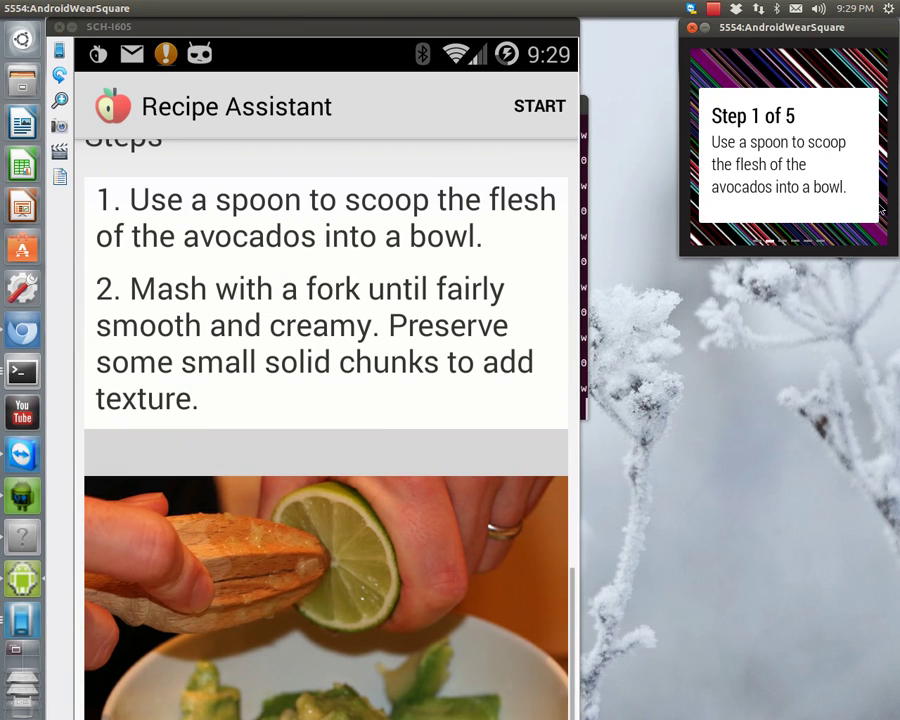
# - Page through the remaining guacamole recipe steps on the watch up to Step 5 of 5
pyautogui.moveTo(882, 211); pyautogui.dragTo(543, 221)
pyautogui.moveTo(862, 195); pyautogui.dragTo(489, 162)
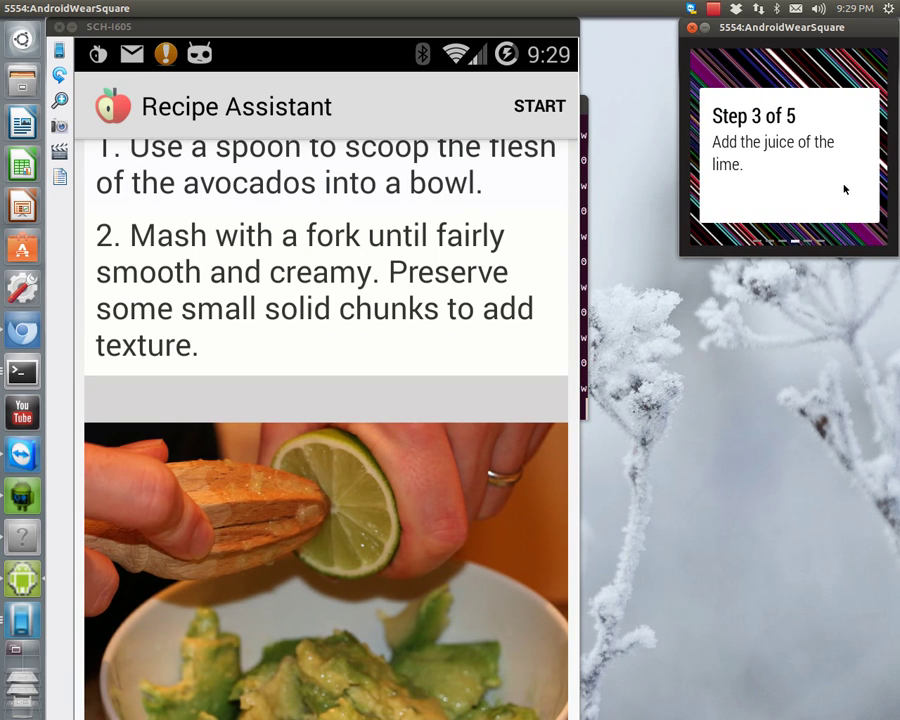
pyautogui.moveTo(780, 185); pyautogui.dragTo(560, 183)
pyautogui.moveTo(870, 177); pyautogui.dragTo(538, 185)
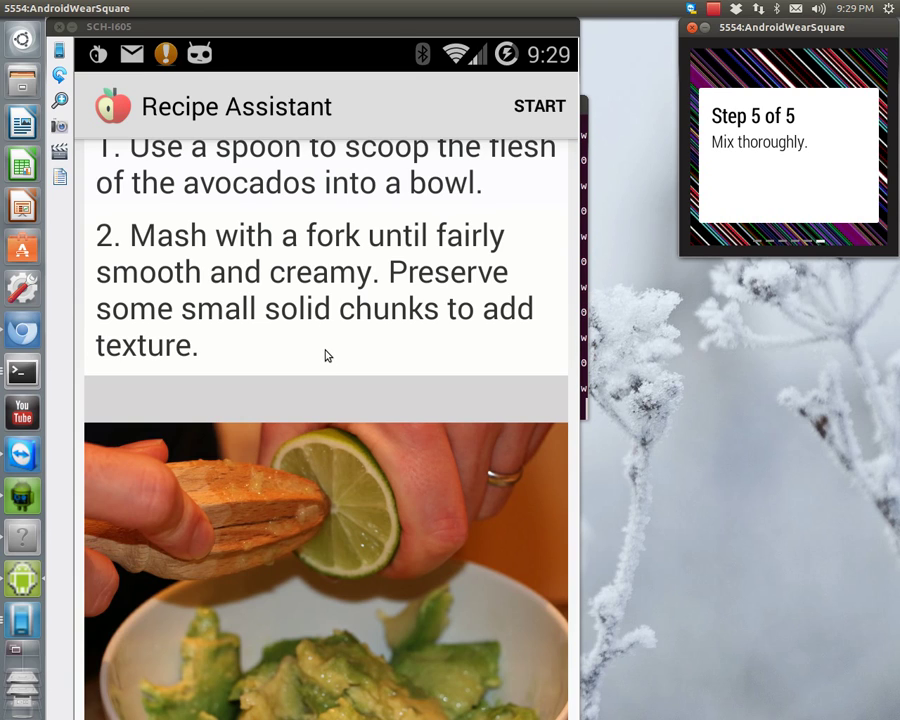
# - Open the Wearable Notifications sample on the phone and bring up its Inbox example notification on the watch
pyautogui.press('Home')
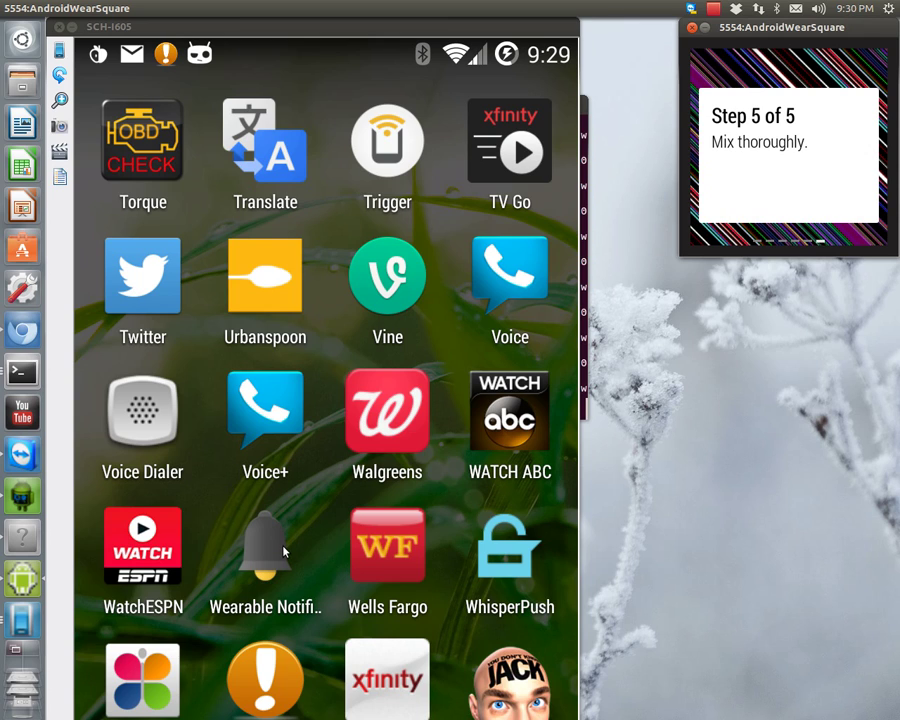
pyautogui.click(283, 549)
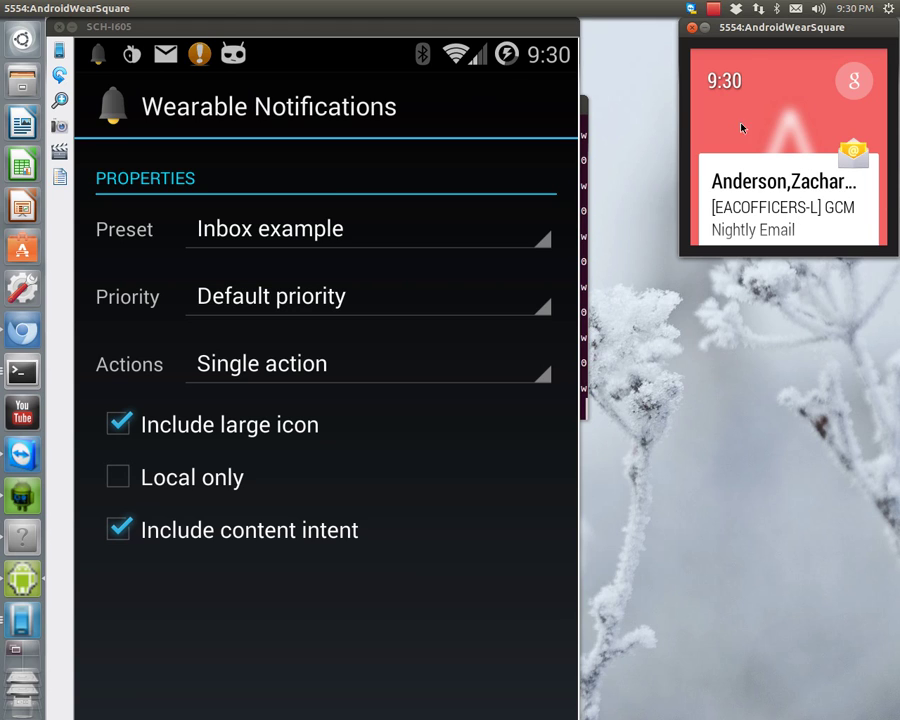
pyautogui.moveTo(766, 205); pyautogui.dragTo(748, 63)
pyautogui.moveTo(773, 214); pyautogui.dragTo(761, 39)
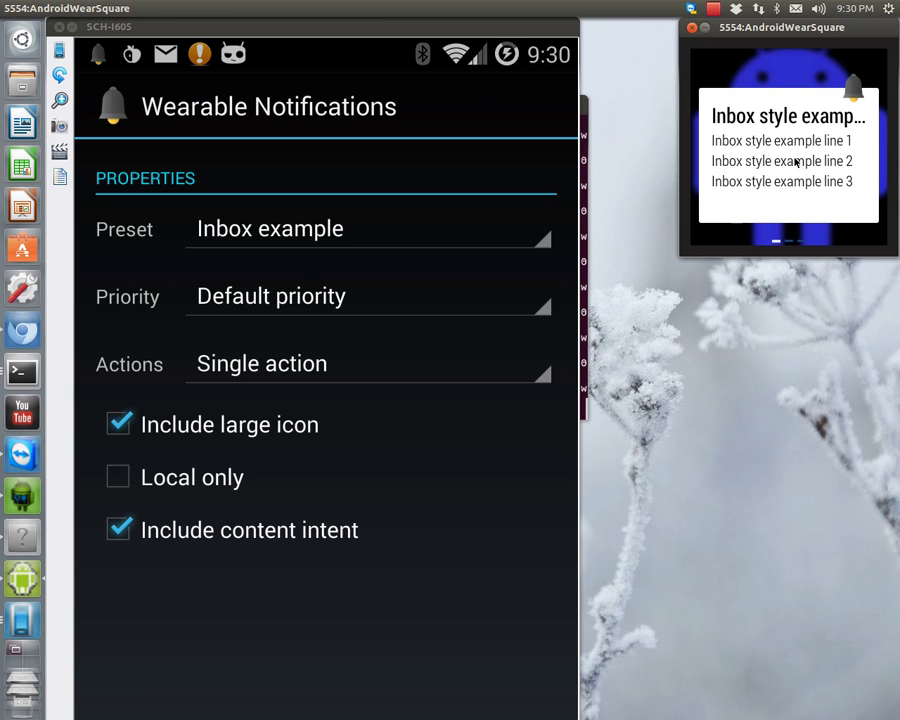
# - Set the notification preset to Big picture example and bring up its card on the watch
pyautogui.scroll(3, 789, 177)
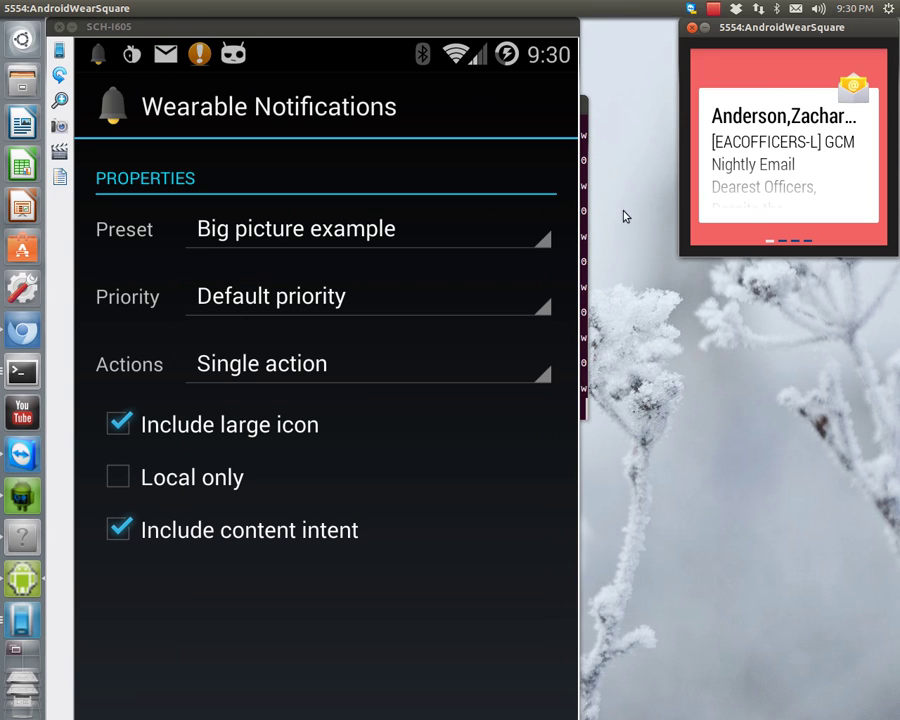
pyautogui.moveTo(768, 204); pyautogui.dragTo(716, 30)
pyautogui.moveTo(779, 228); pyautogui.dragTo(784, 22)
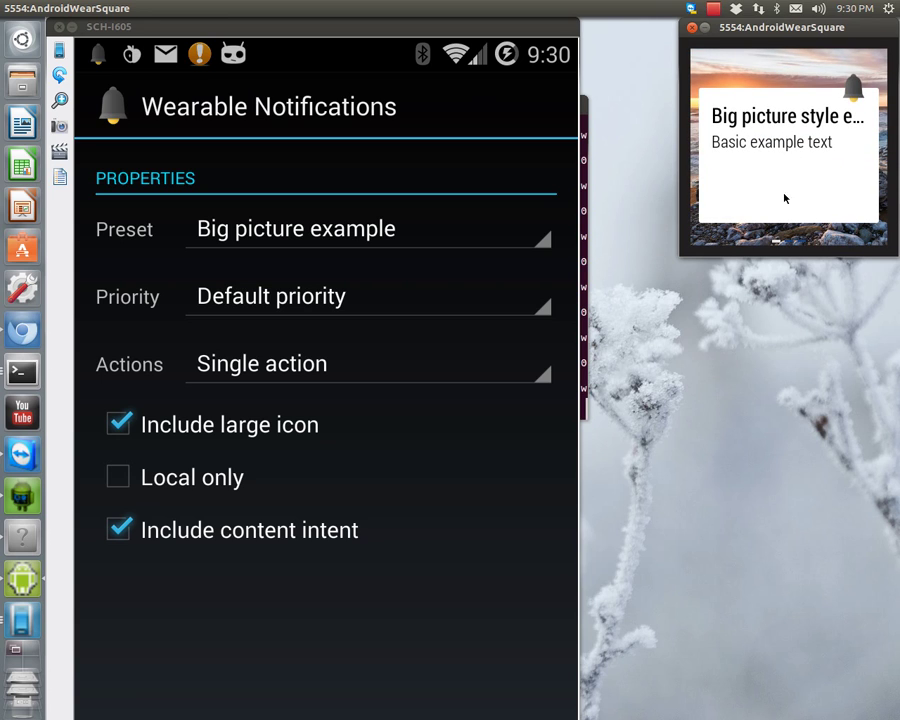
# - Page through the big picture card's actions on the watch as far as Open, and return to Example action
pyautogui.moveTo(864, 195); pyautogui.dragTo(828, 203)
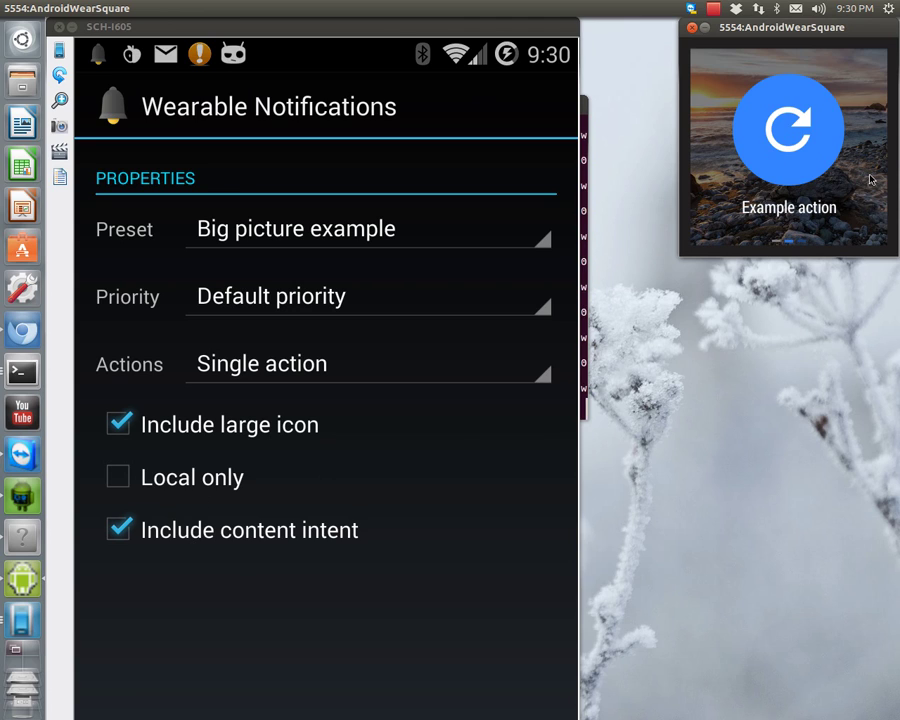
pyautogui.moveTo(867, 176); pyautogui.dragTo(643, 181)
pyautogui.moveTo(885, 192); pyautogui.dragTo(549, 221)
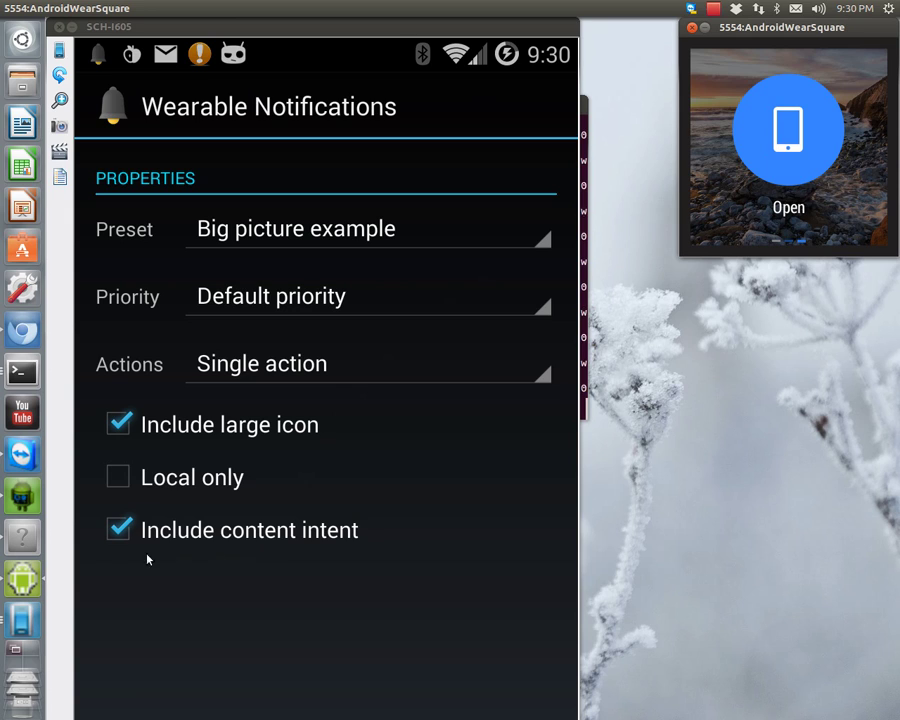
pyautogui.moveTo(727, 175); pyautogui.dragTo(852, 175)
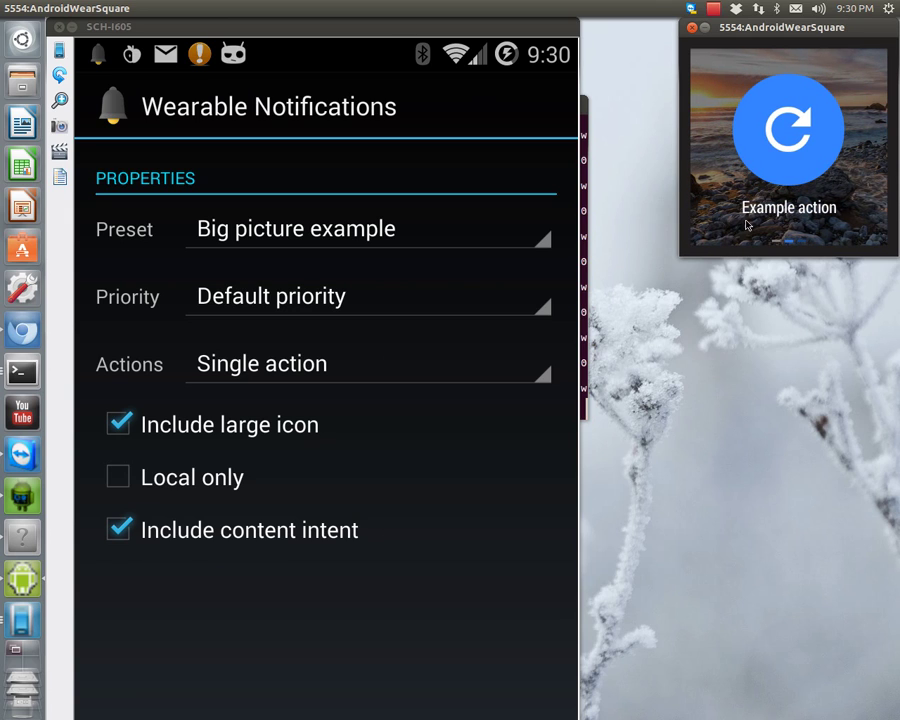
# - Set the sample notification's actions to Reply action on the phone
pyautogui.click(322, 364)
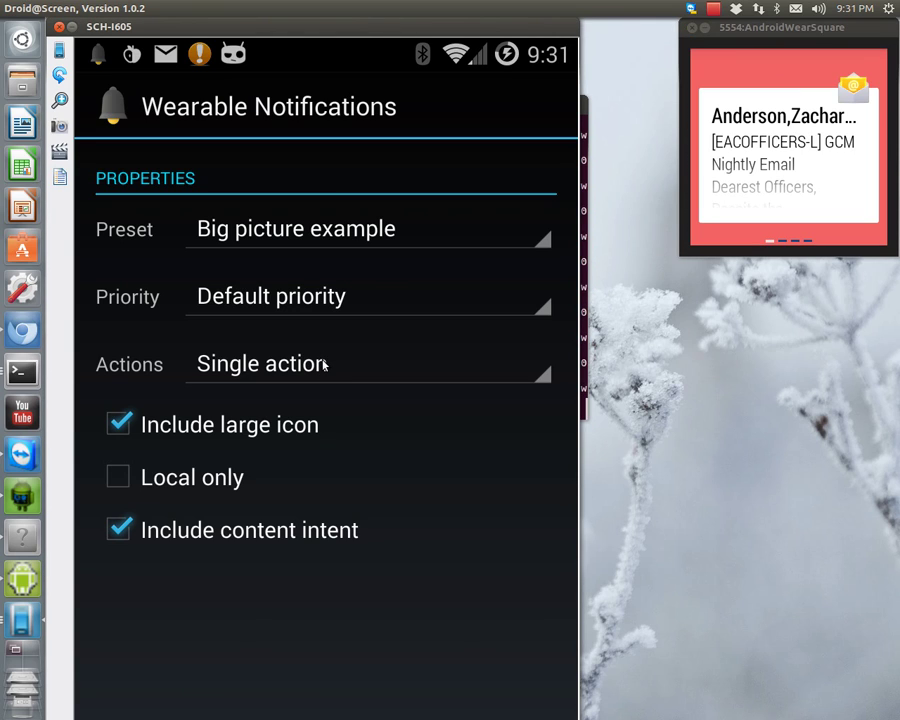
pyautogui.click(322, 364)
pyautogui.press('Down')
pyautogui.press('Return')
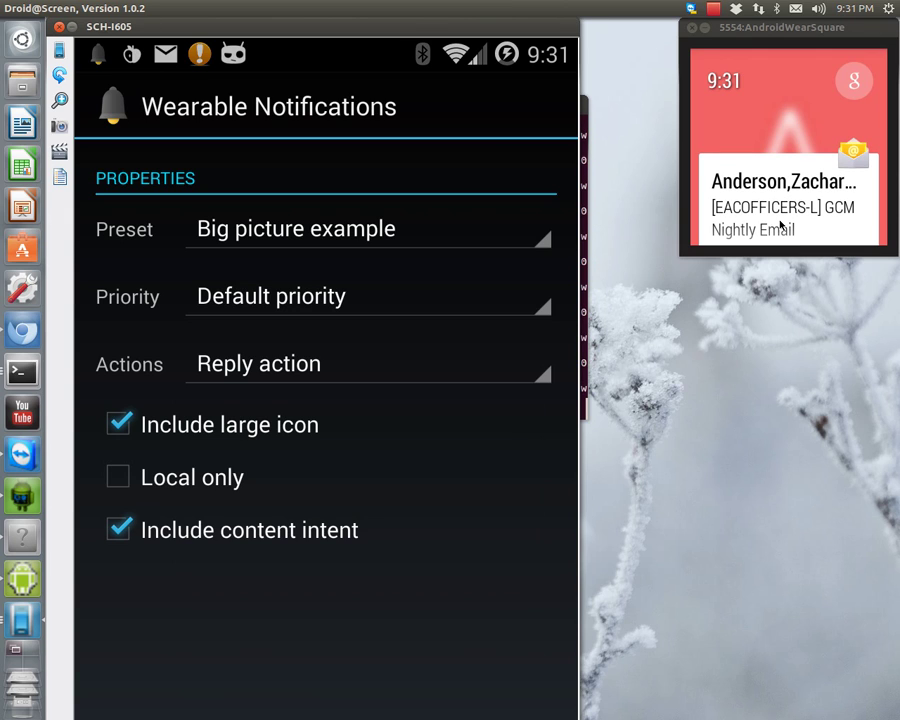
# - Browse the watch's cards to the big picture example and page to its Example reply action
pyautogui.moveTo(781, 233); pyautogui.dragTo(765, 93)
pyautogui.moveTo(814, 195); pyautogui.dragTo(816, 30)
pyautogui.moveTo(823, 210); pyautogui.dragTo(813, 22)
pyautogui.moveTo(800, 233); pyautogui.dragTo(808, 181)
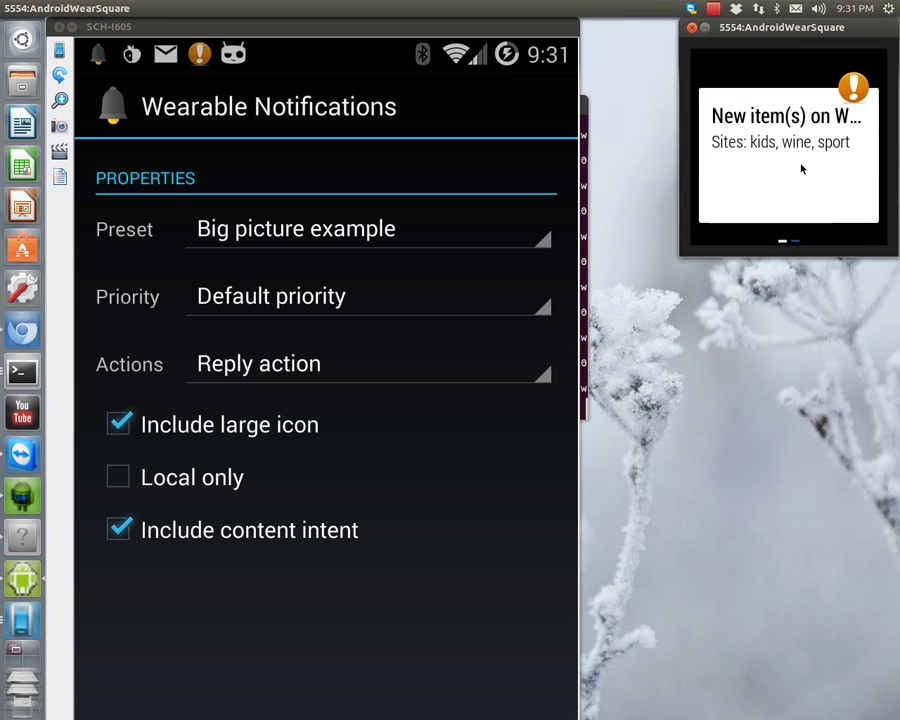
pyautogui.moveTo(820, 129); pyautogui.dragTo(805, 217)
pyautogui.moveTo(802, 82); pyautogui.dragTo(809, 260)
pyautogui.moveTo(804, 128); pyautogui.dragTo(795, 367)
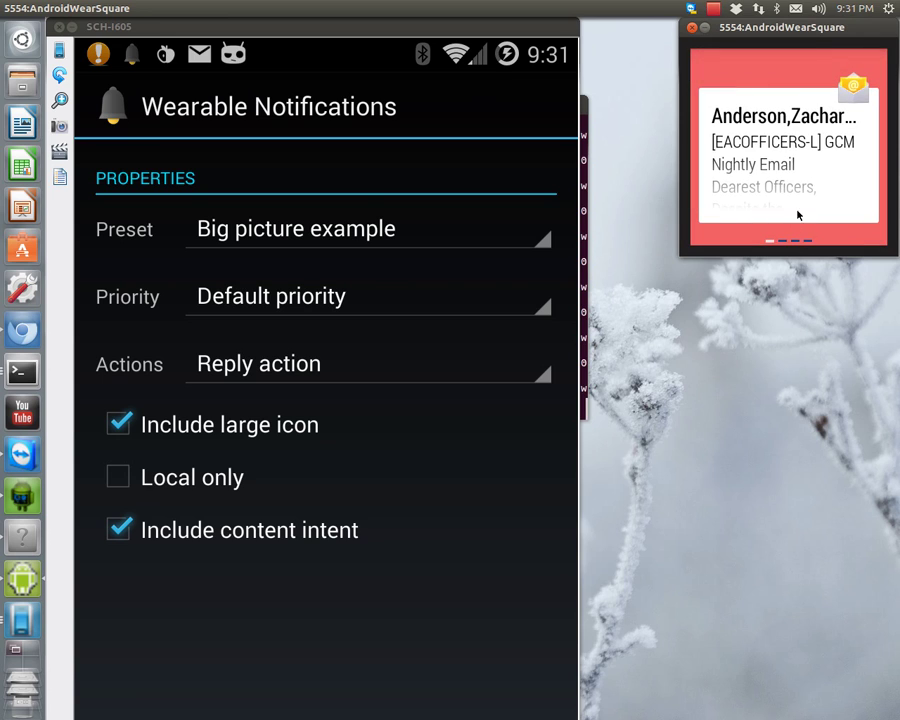
pyautogui.moveTo(799, 187); pyautogui.dragTo(805, 112)
pyautogui.moveTo(799, 226); pyautogui.dragTo(806, 28)
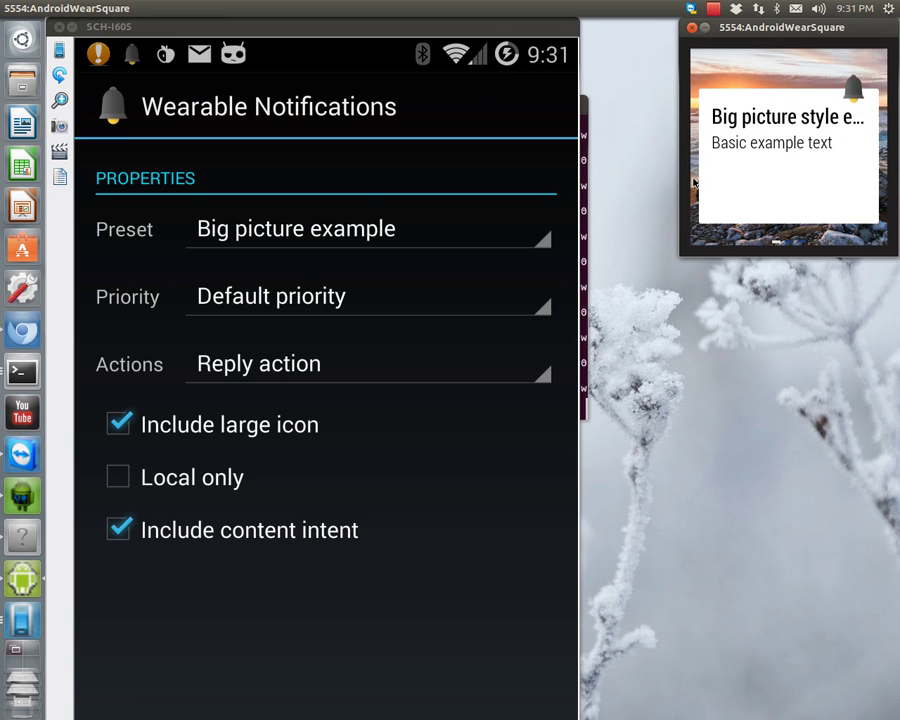
pyautogui.moveTo(820, 176); pyautogui.dragTo(690, 174)
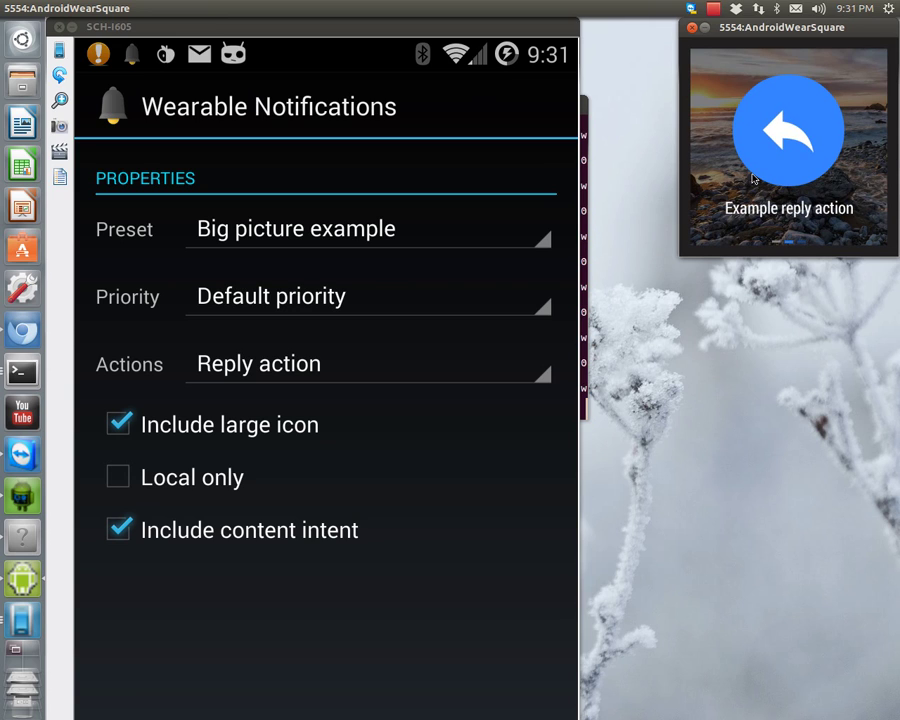
pyautogui.click(860, 200)
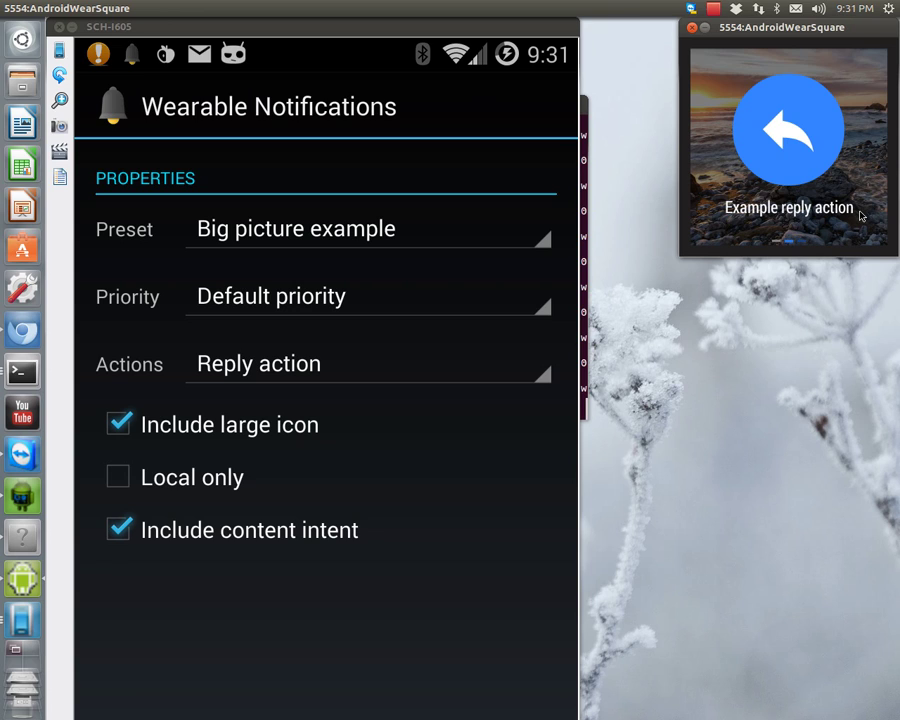
# - Set the notification preset to Big text example on the phone and bring up its card on the watch
pyautogui.click(440, 232)
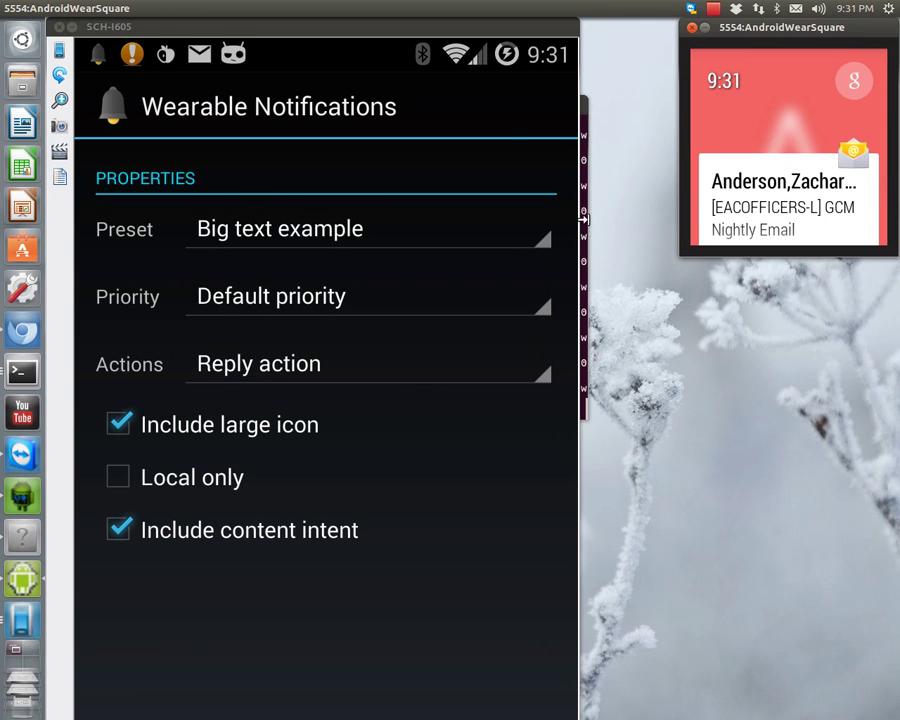
pyautogui.moveTo(762, 118); pyautogui.dragTo(758, 62)
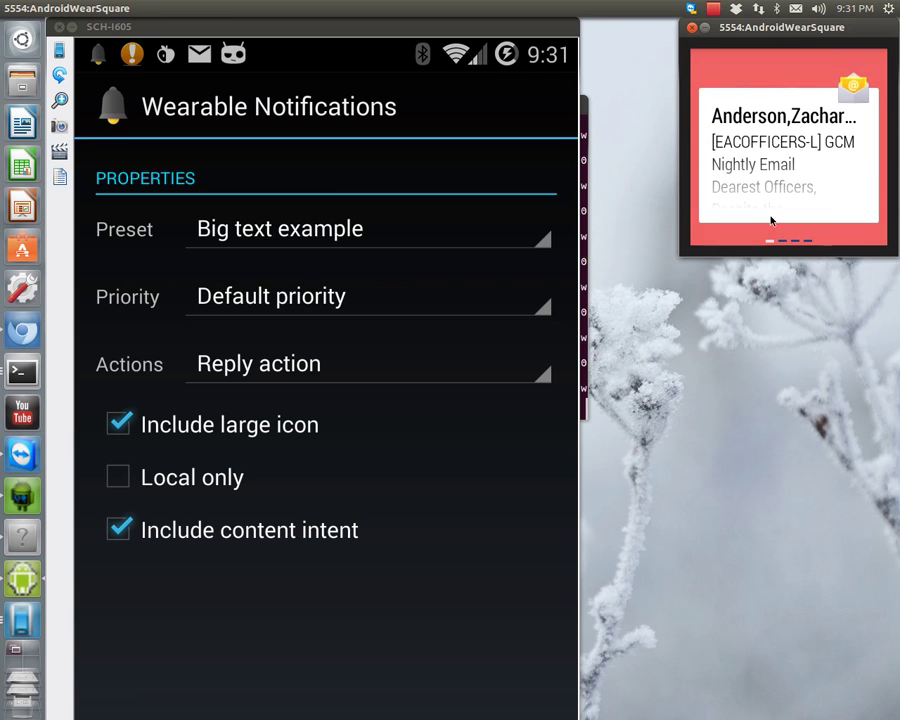
pyautogui.moveTo(771, 219); pyautogui.dragTo(746, 29)
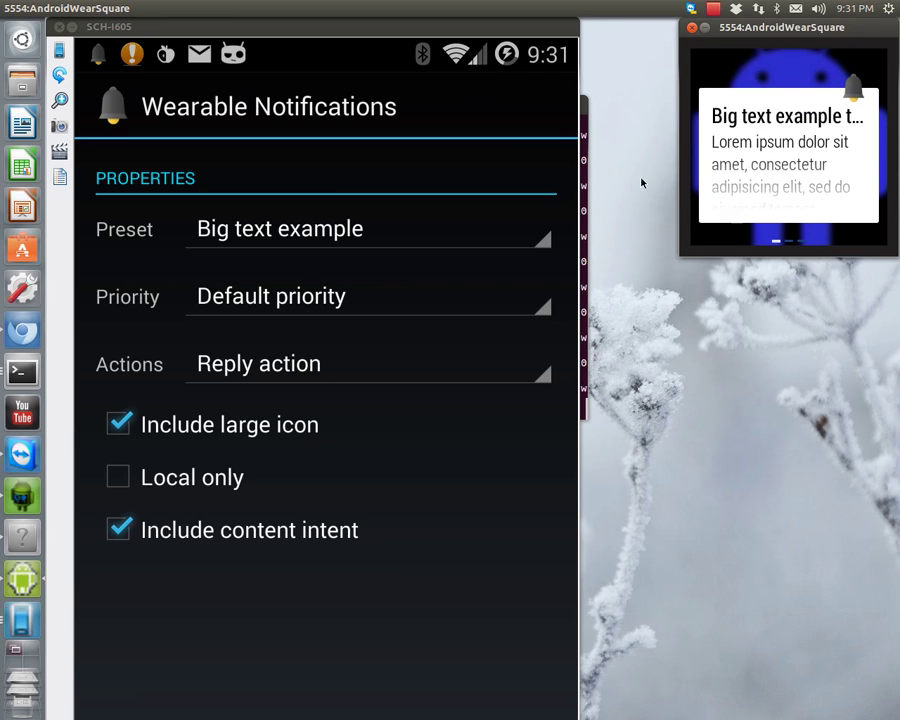
# - Try the big text card's Example reply action on the watch, cancel the reply, and page on to Open
pyautogui.moveTo(862, 185); pyautogui.dragTo(623, 183)
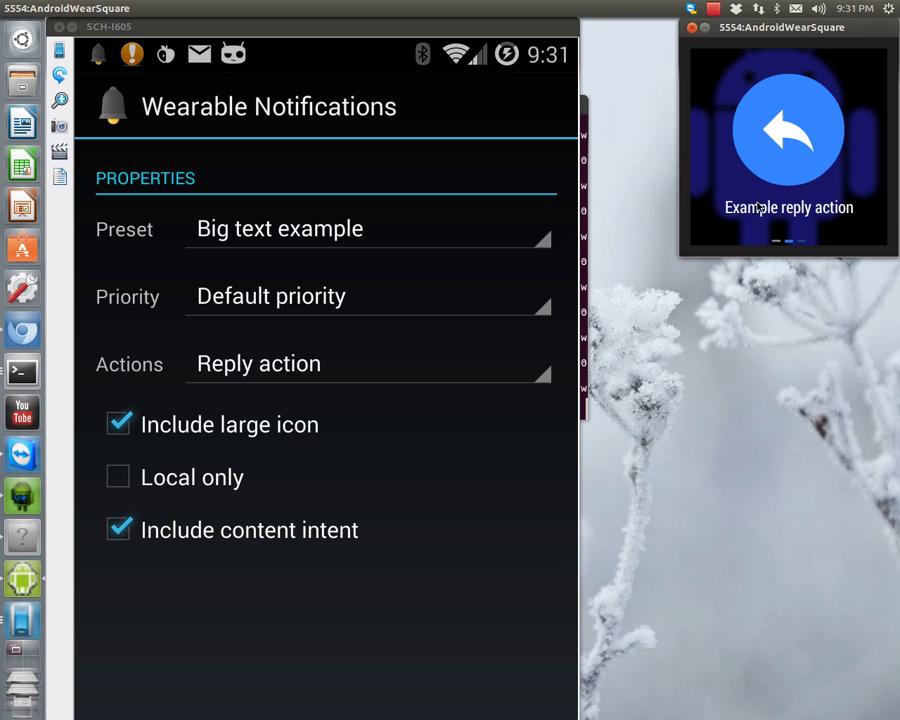
pyautogui.click(785, 148)
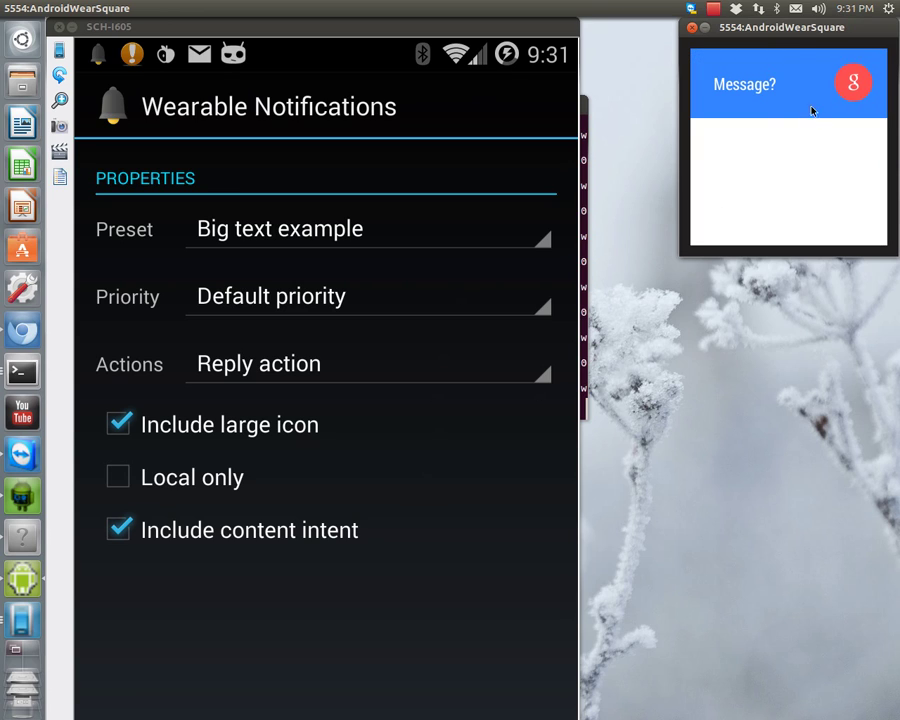
pyautogui.moveTo(814, 164); pyautogui.dragTo(878, 210)
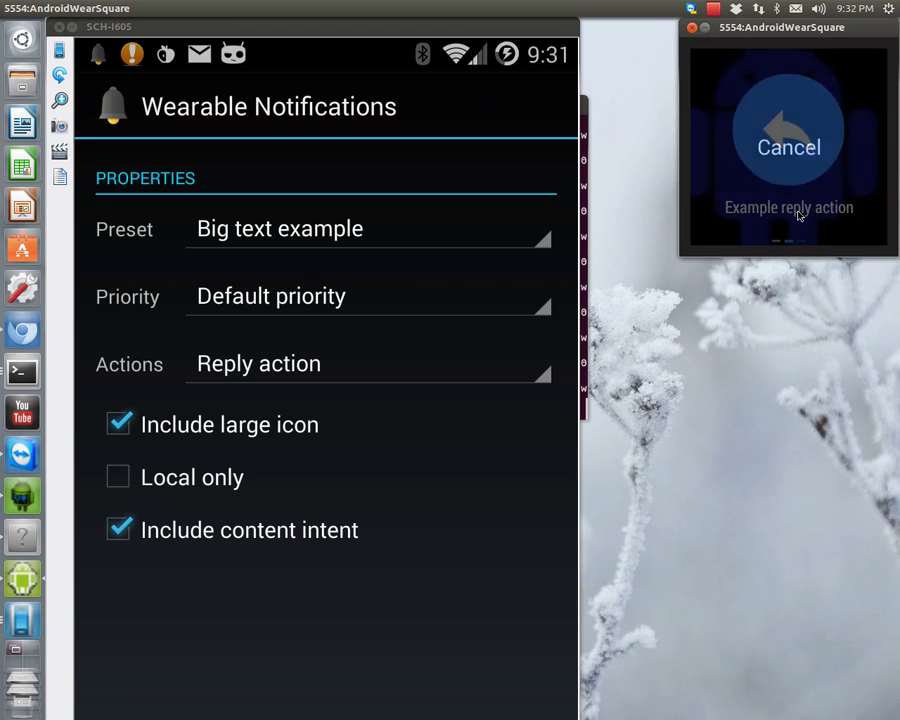
pyautogui.click(776, 197)
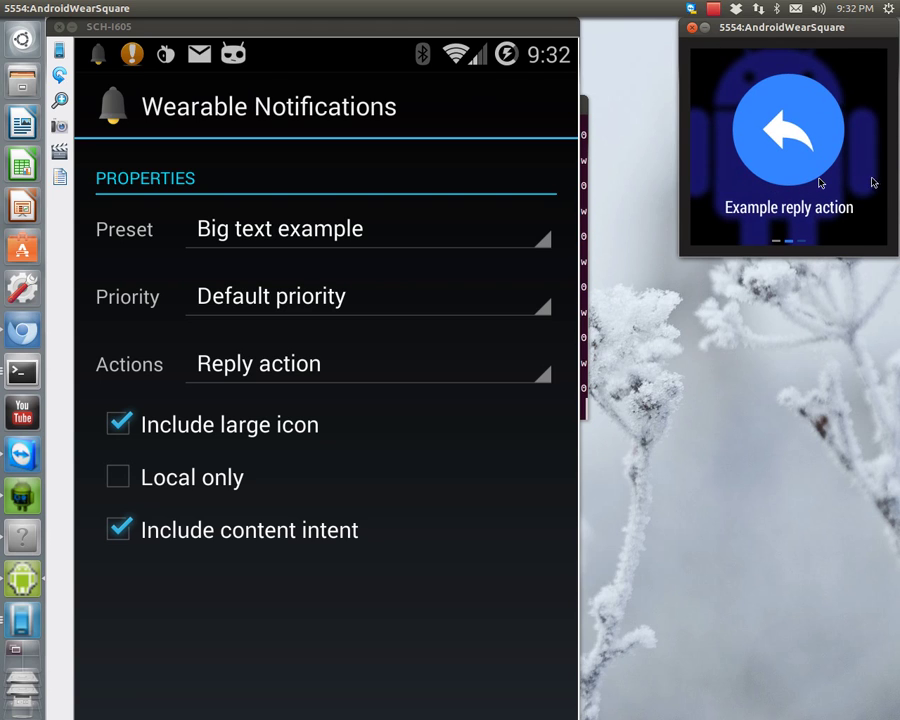
pyautogui.moveTo(854, 180); pyautogui.dragTo(780, 178)
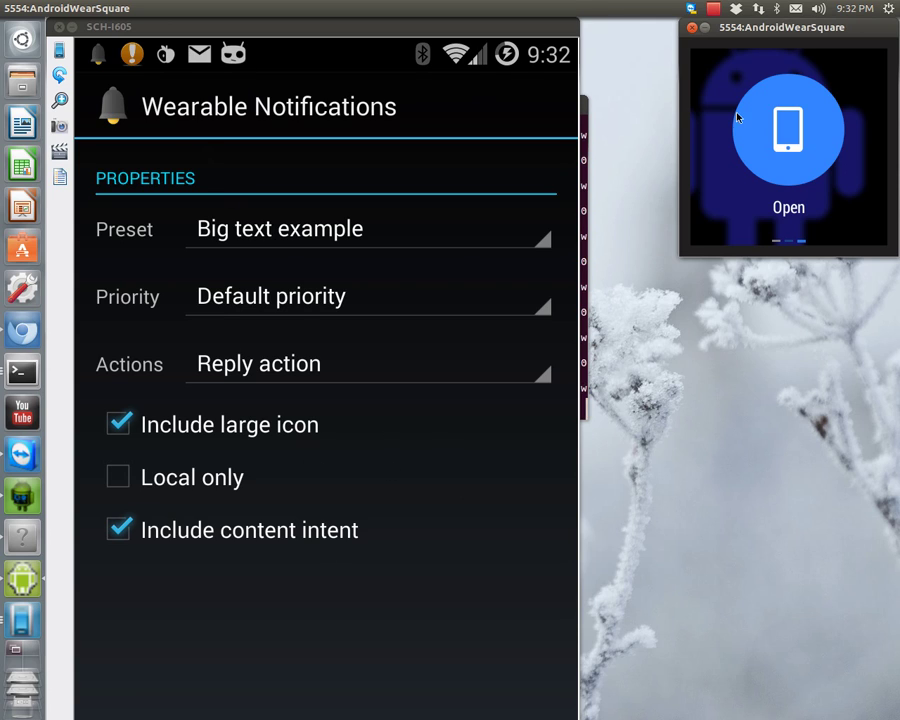
# - Page the watch's New item(s) card to its Open action and view the Woot Check item list on the phone
pyautogui.moveTo(804, 160); pyautogui.dragTo(814, 205)
pyautogui.moveTo(787, 60); pyautogui.dragTo(770, 288)
pyautogui.moveTo(777, 143); pyautogui.dragTo(778, 65)
pyautogui.moveTo(779, 207); pyautogui.dragTo(779, 50)
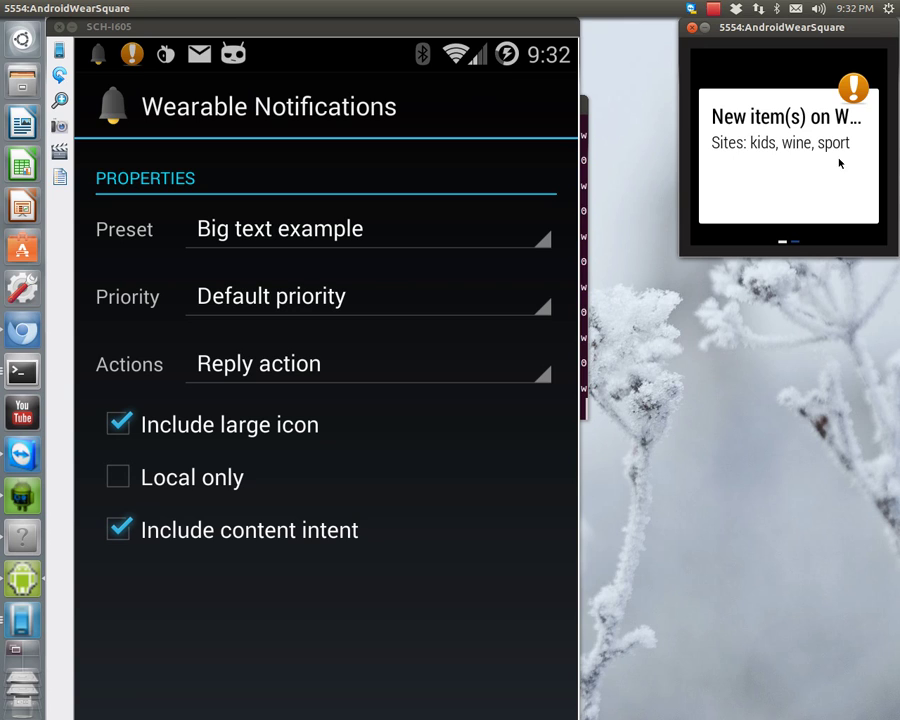
pyautogui.moveTo(840, 161); pyautogui.dragTo(669, 177)
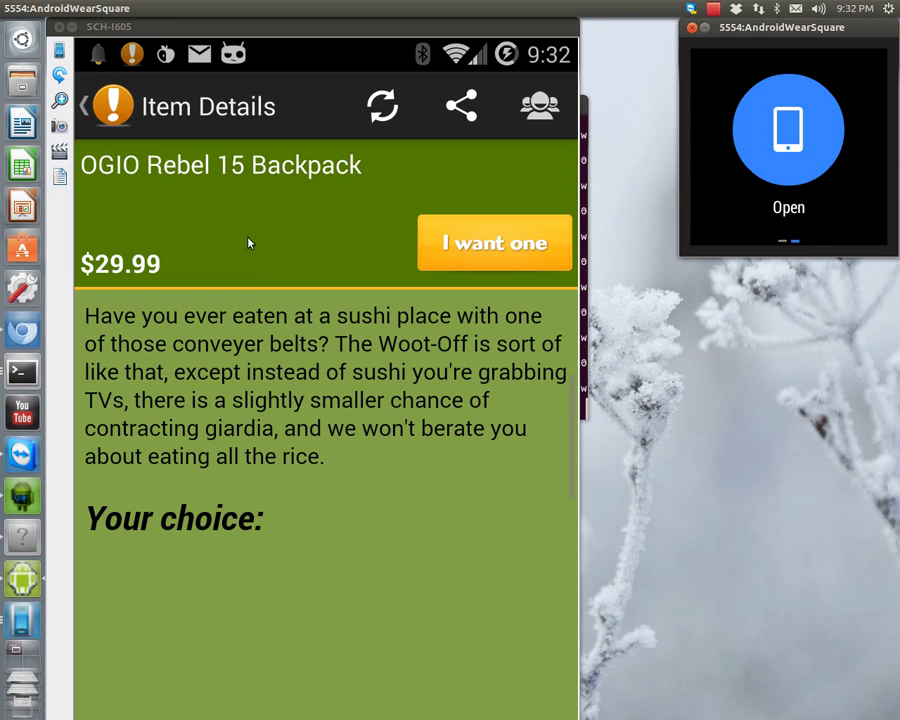
pyautogui.click(259, 460)
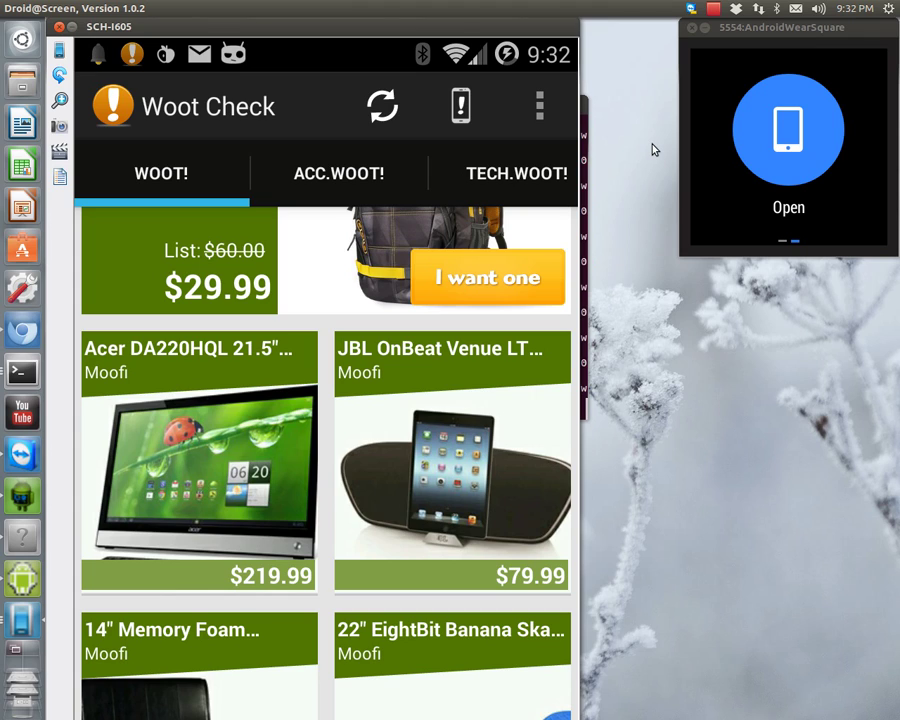
# - Bring the terminal window with the screenshot log to the front and minimize it
pyautogui.click(585, 110)
pyautogui.moveTo(135, 100); pyautogui.dragTo(193, 104)
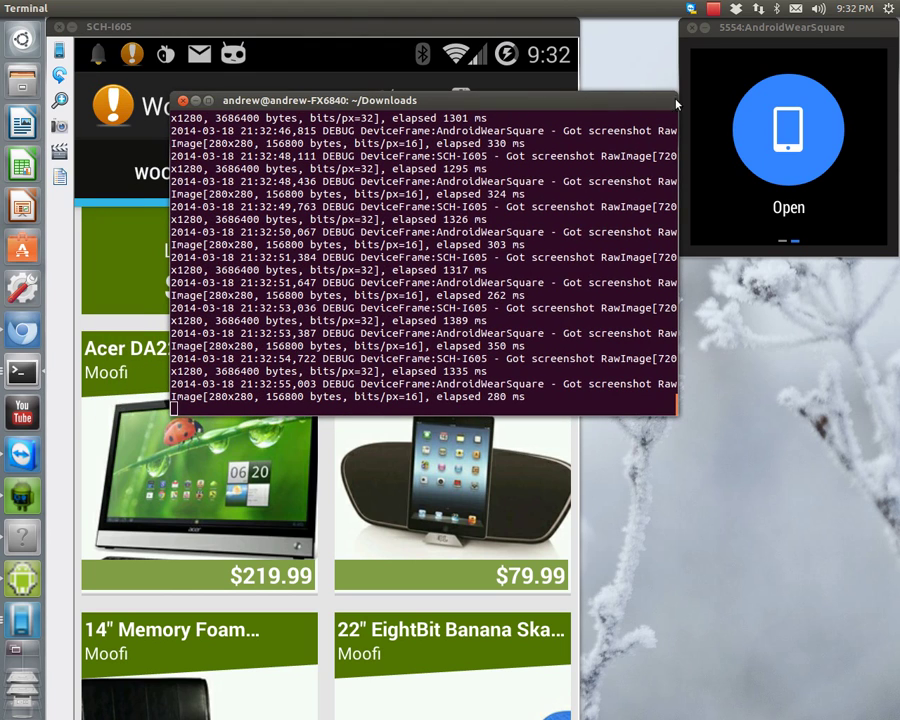
pyautogui.click(194, 102)
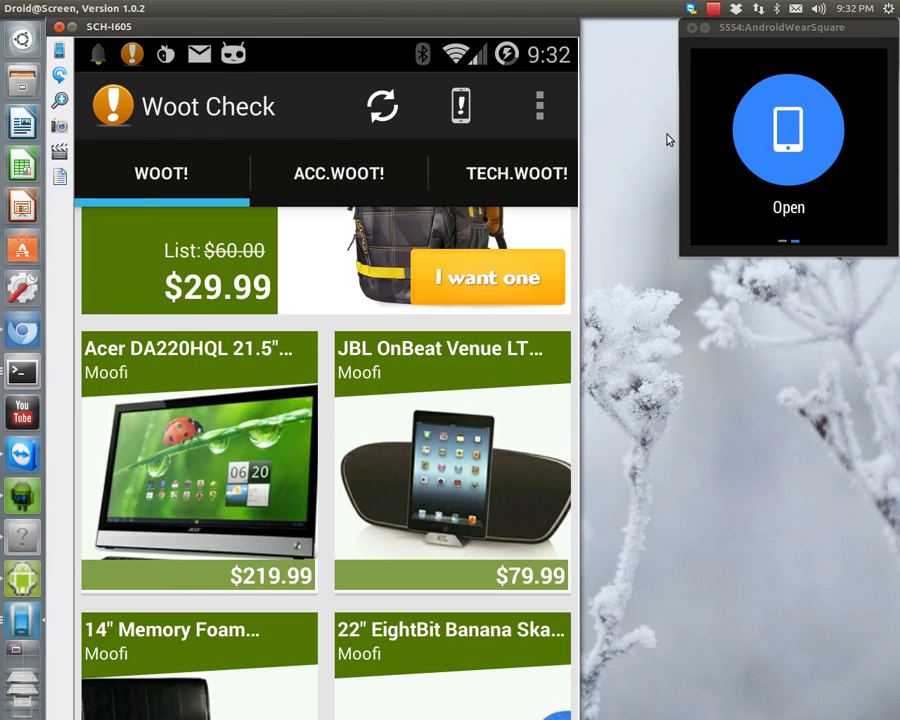